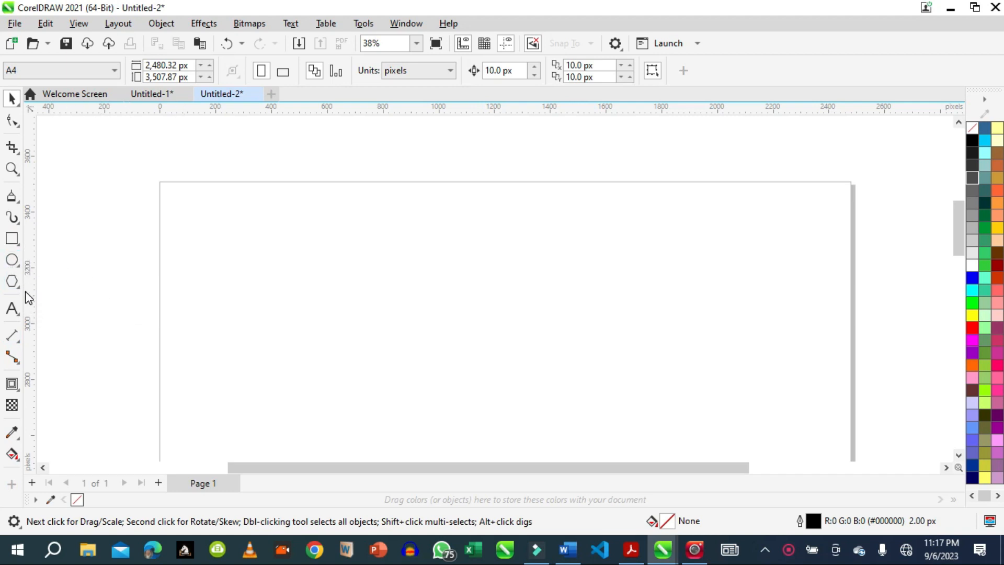
Draw a five-point star about 233 by 229 px in the upper-left part of the page
left_click(18, 287)
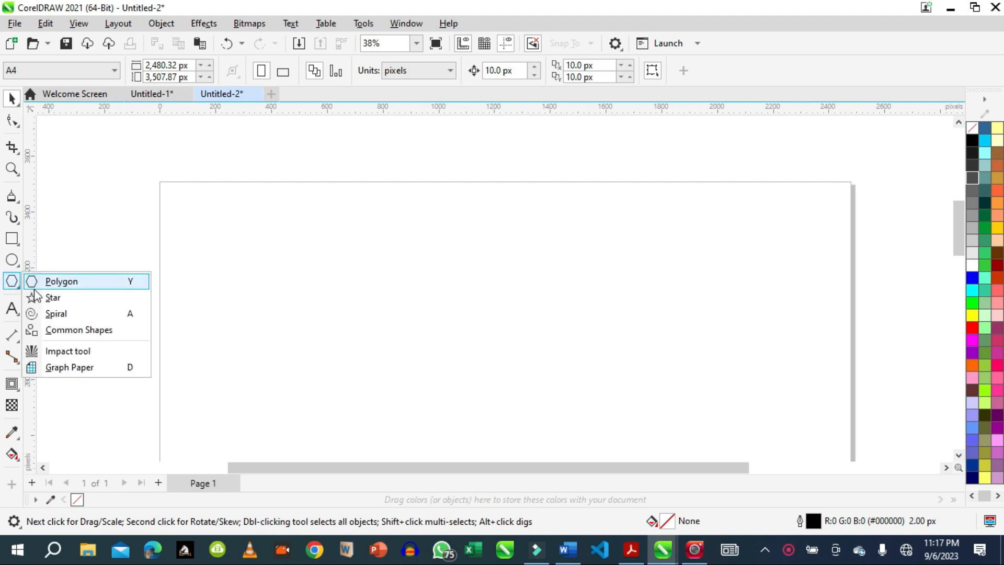
left_click(52, 297)
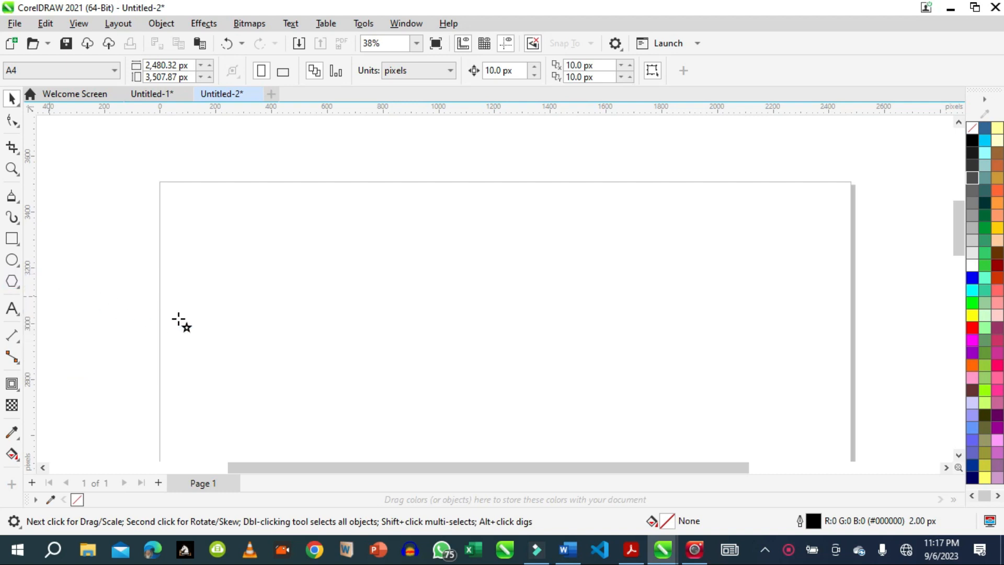
left_click_drag(317, 354, 348, 386)
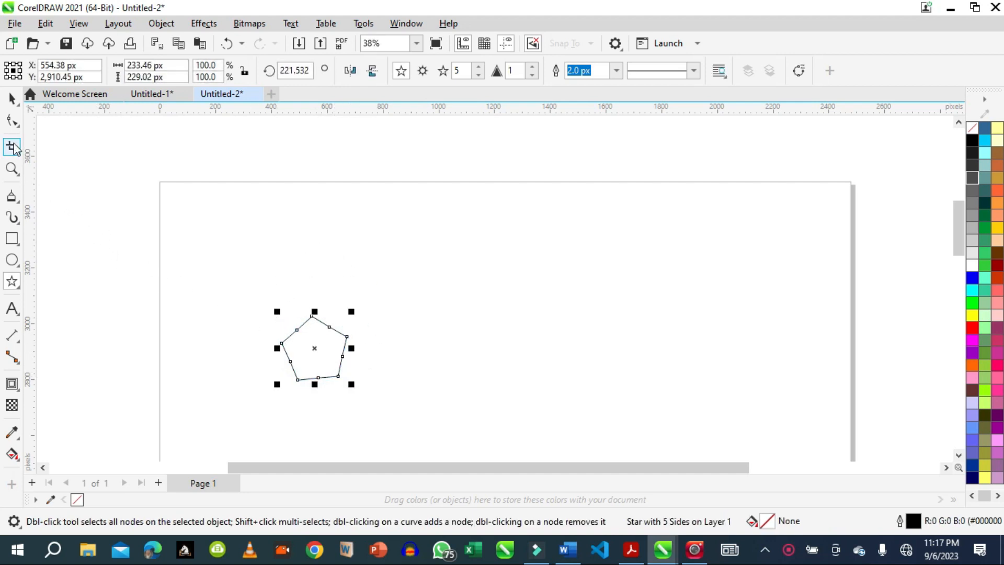
left_click(12, 122)
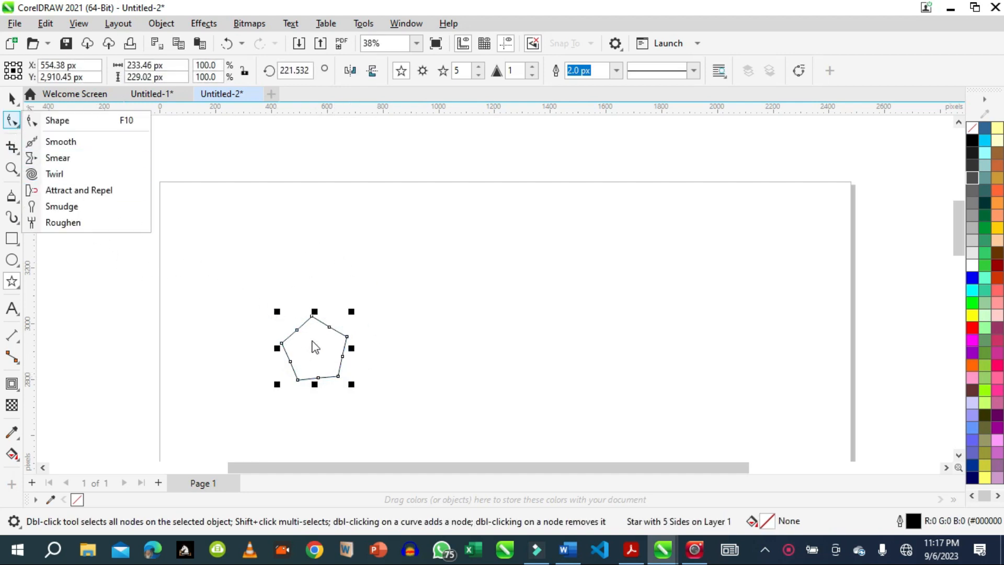
left_click_drag(314, 318, 314, 334)
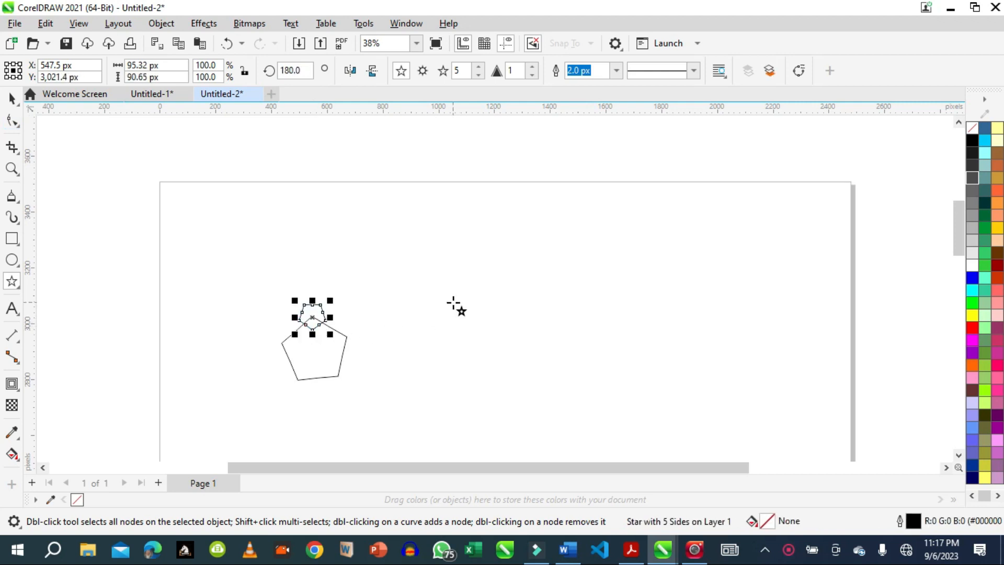
key("Delete")
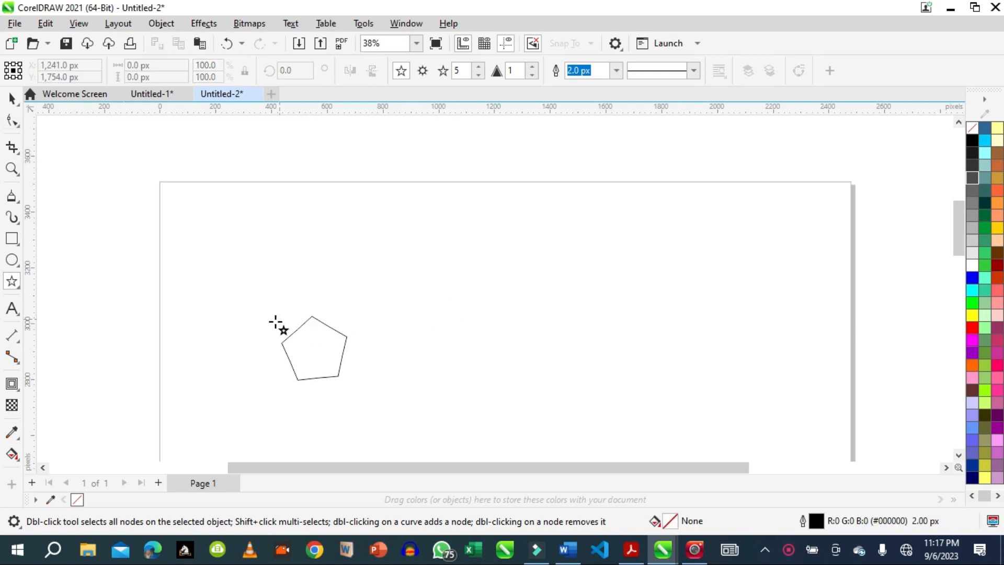
Reshape the pentagon-like star with the Shape tool, pulling an inner node toward the centre to form sharp points
left_click(12, 122)
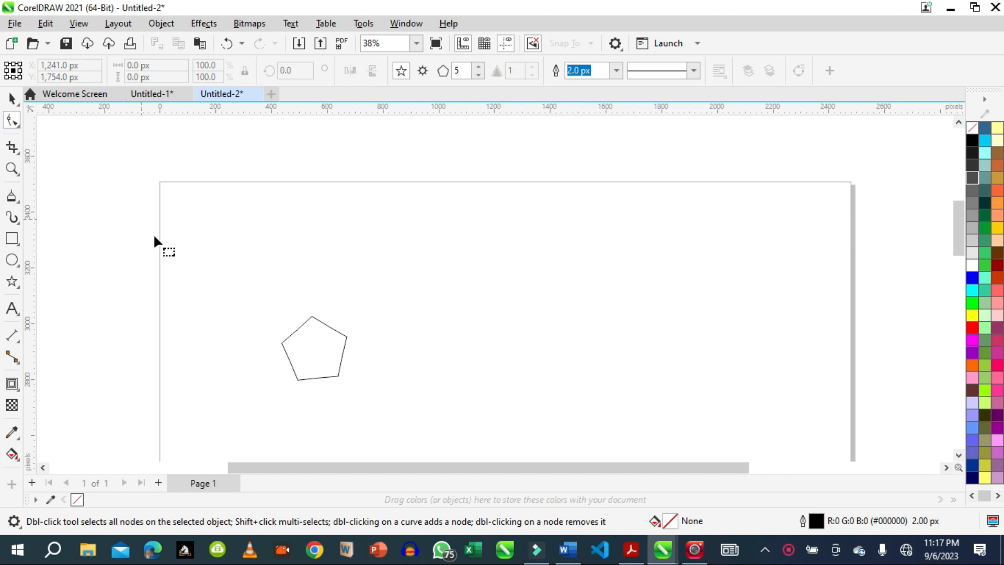
left_click(290, 353)
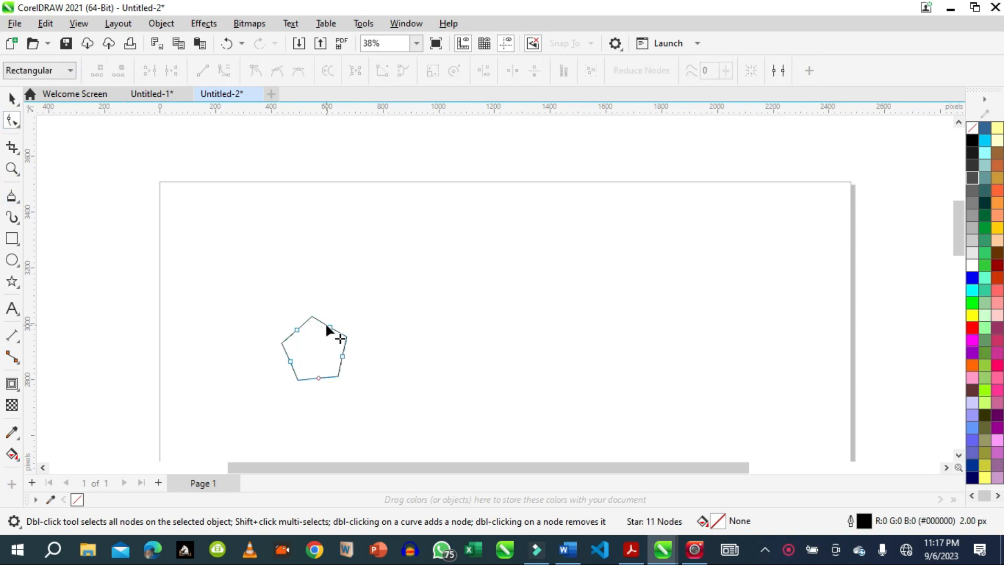
left_click_drag(329, 326, 321, 342)
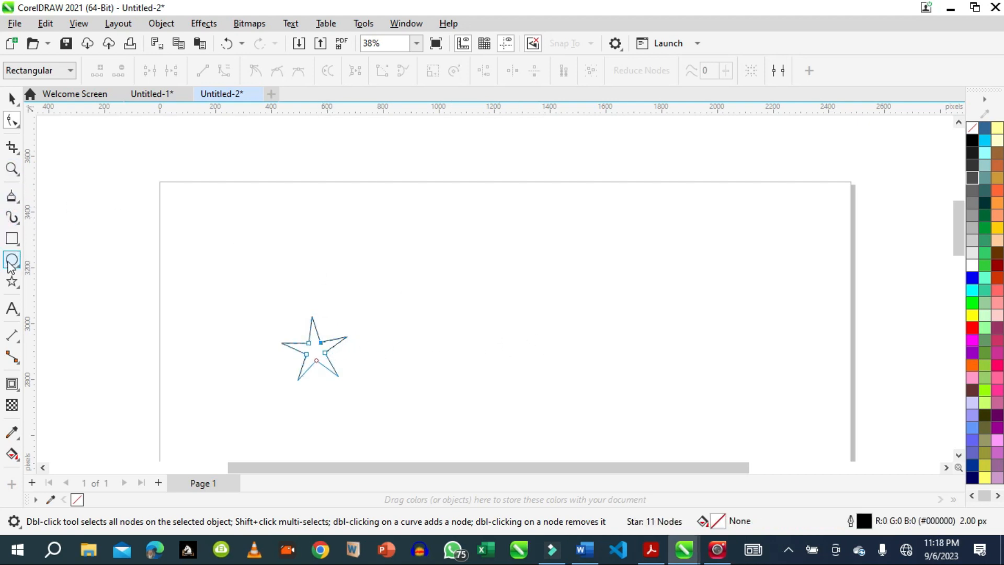
Draw a rectangle about 142 by 185 px near the page's upper edge and fill it with light orange (#FFCC99)
left_click(11, 238)
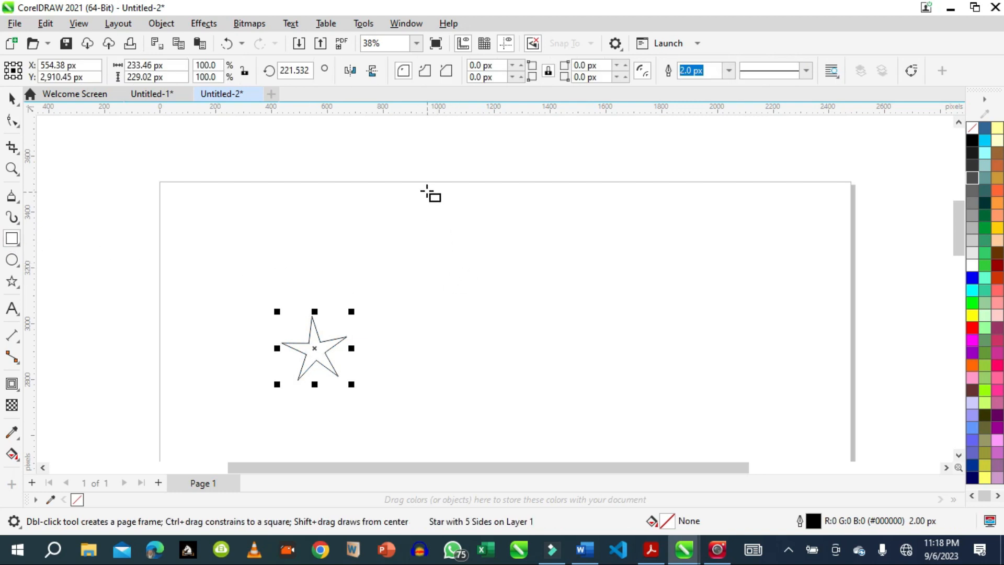
mouse_move(425, 190)
left_mouse_down()
mouse_move(470, 233)
mouse_move(465, 241)
left_mouse_up()
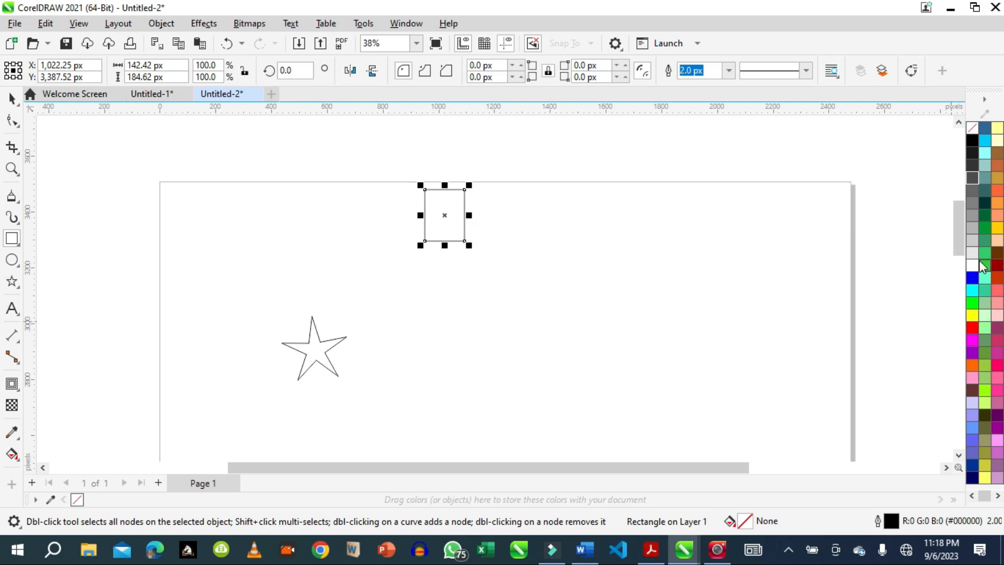
left_click(997, 241)
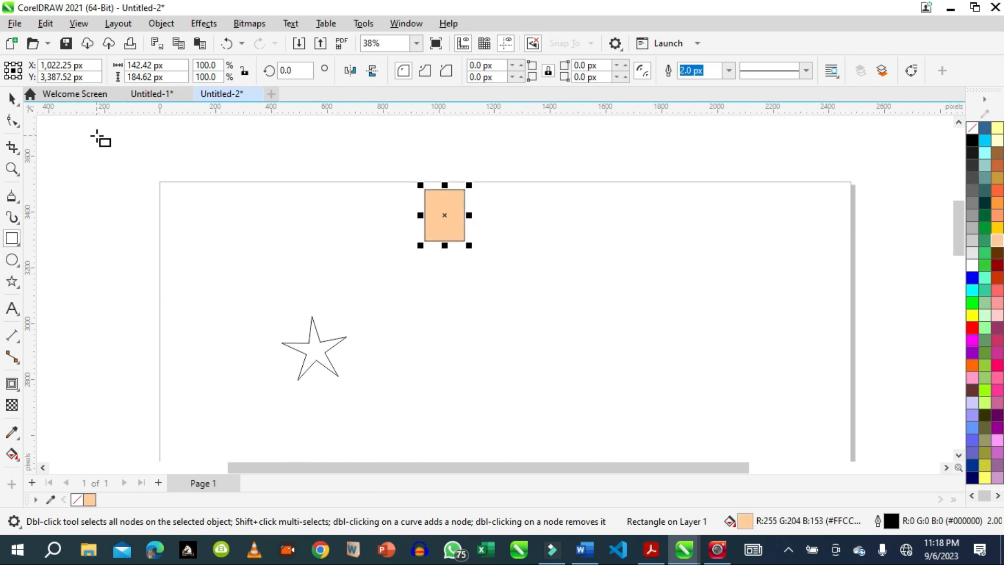
Fill the star with pink (#FF6699)
left_click(12, 99)
left_click(306, 359)
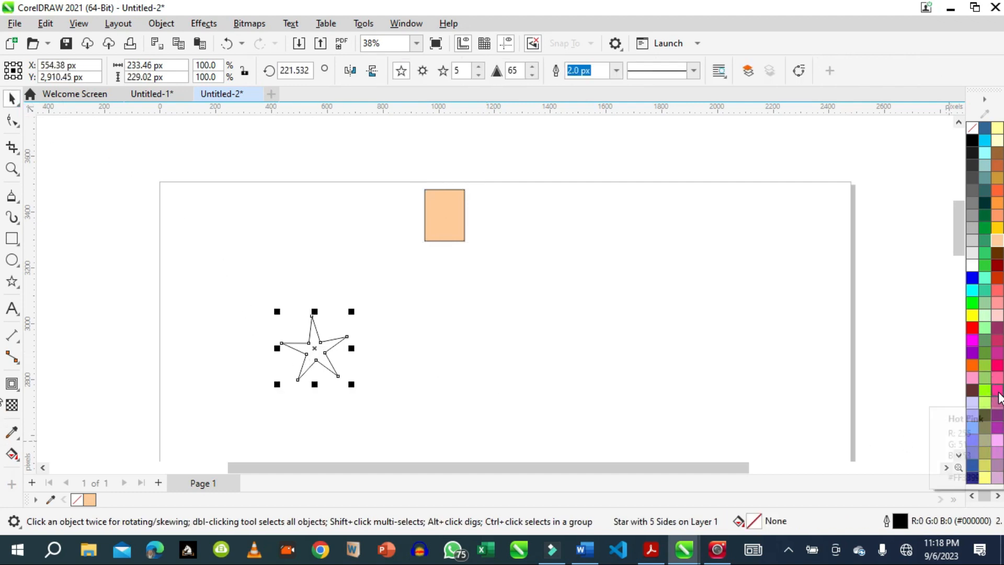
left_click(997, 380)
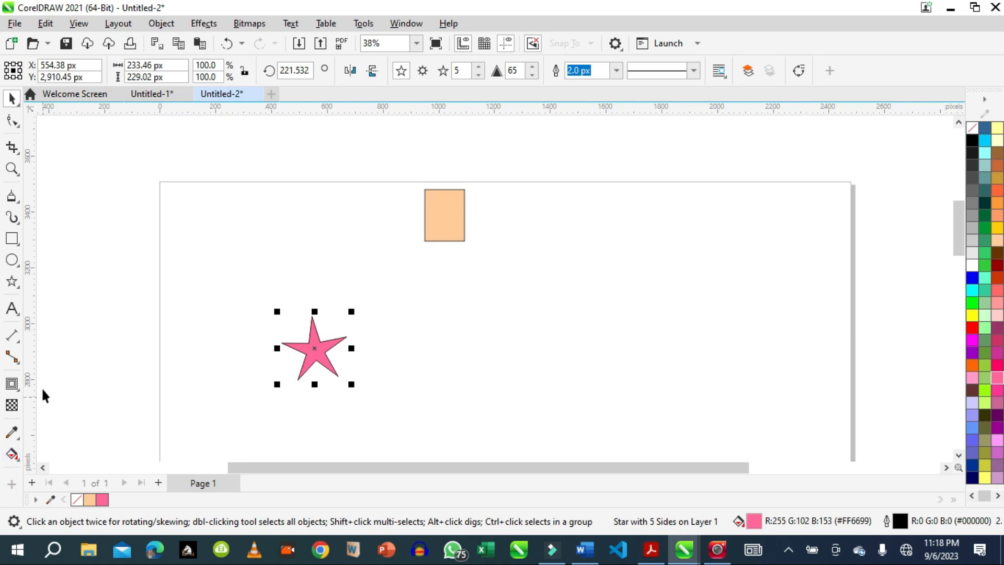
Blend the pink star into the orange rectangle with the Blend tool
left_click(11, 383)
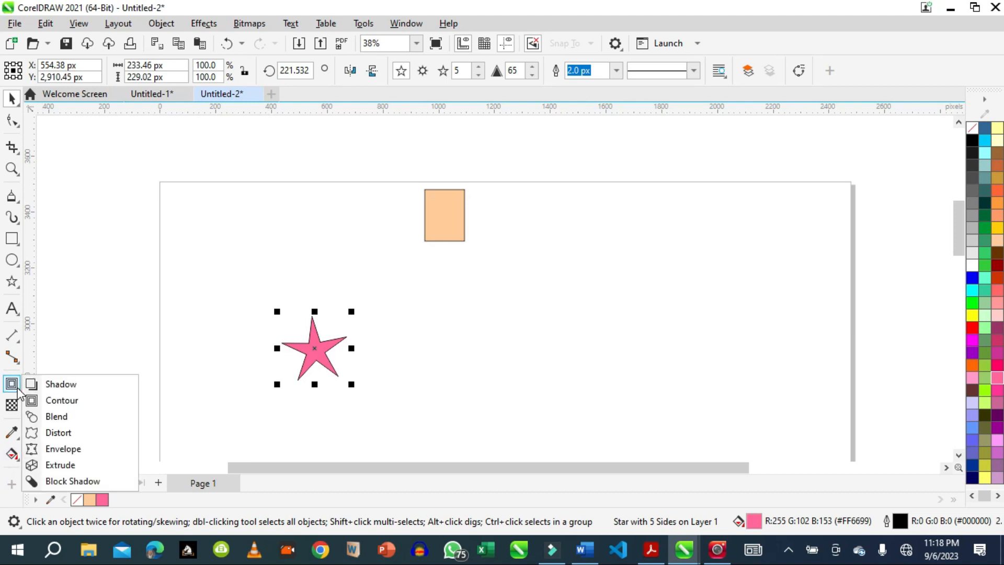
left_click(57, 416)
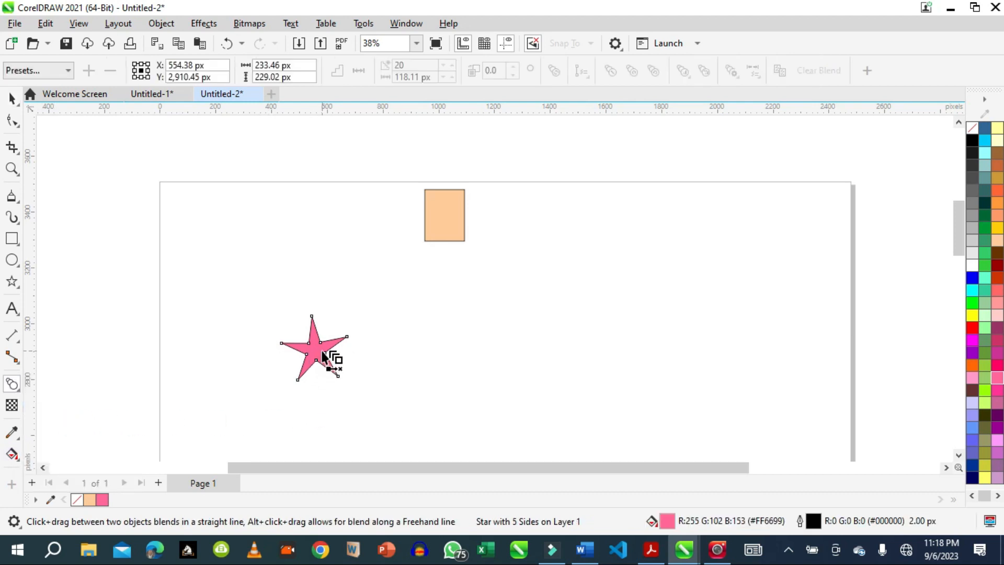
left_click_drag(324, 354, 449, 225)
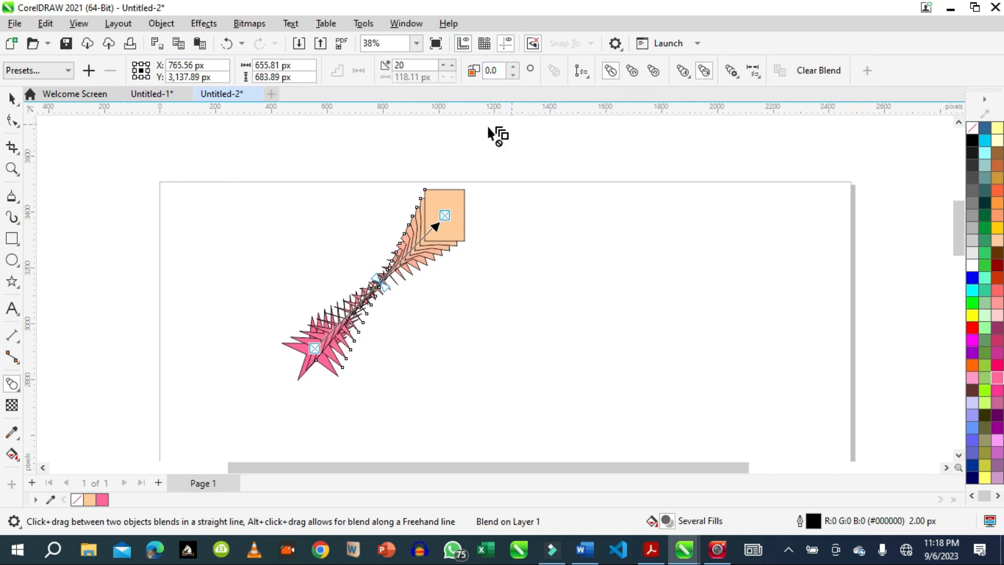
Open the detailed Blend settings and apply 46 steps to the star-to-rectangle blend
left_click(213, 28)
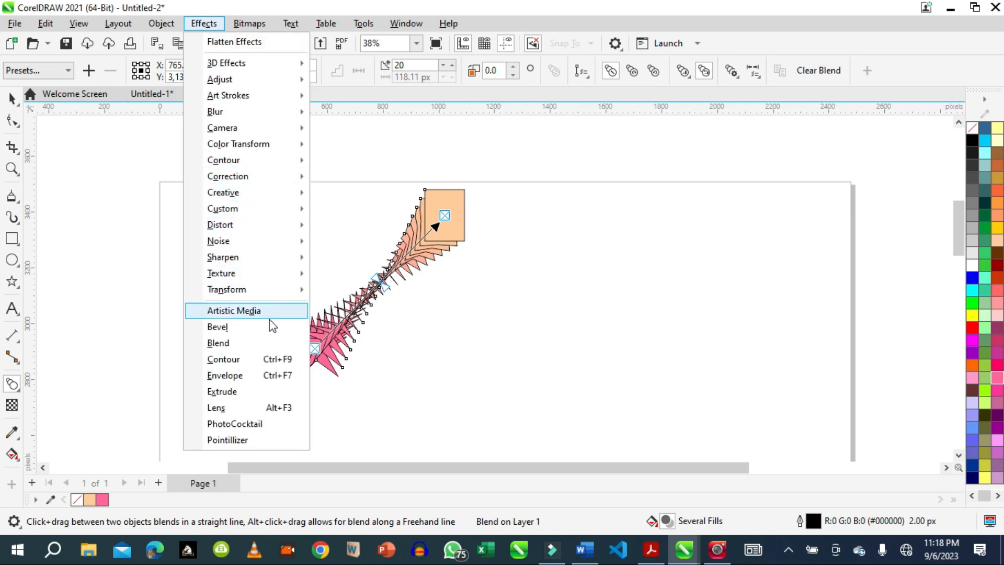
left_click(216, 344)
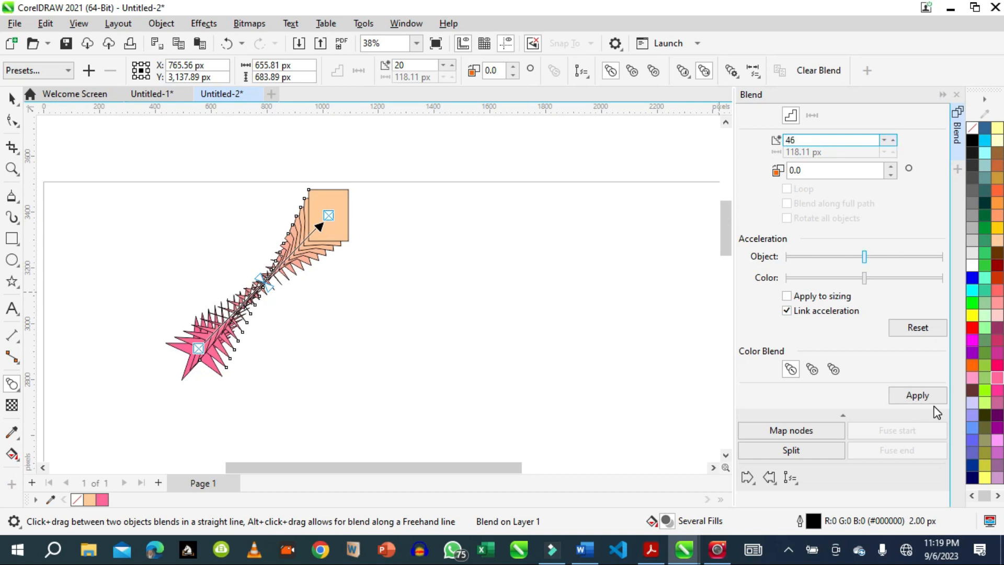
left_click(920, 399)
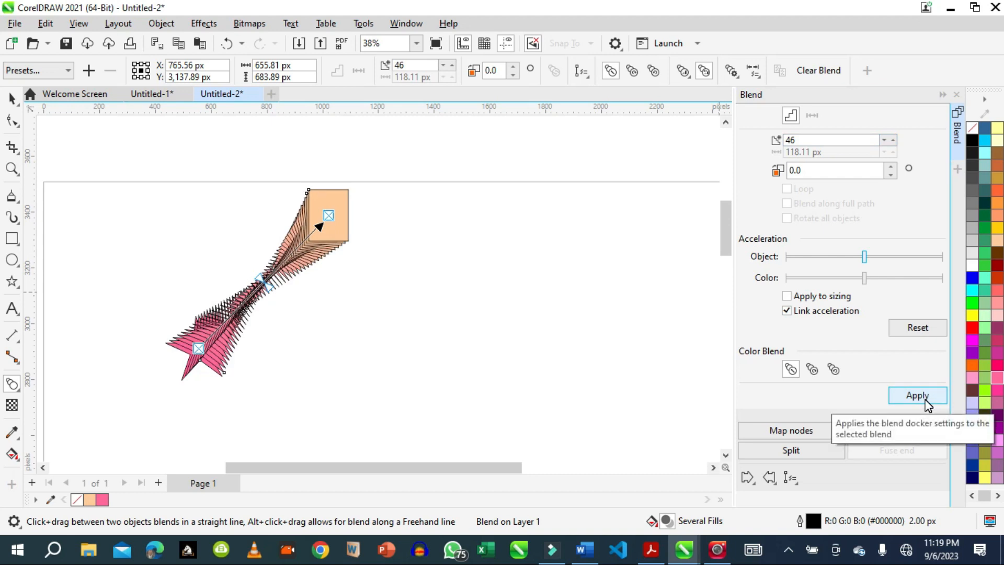
Set the number of blend steps to 60 and apply it to the selected blend
left_click(12, 99)
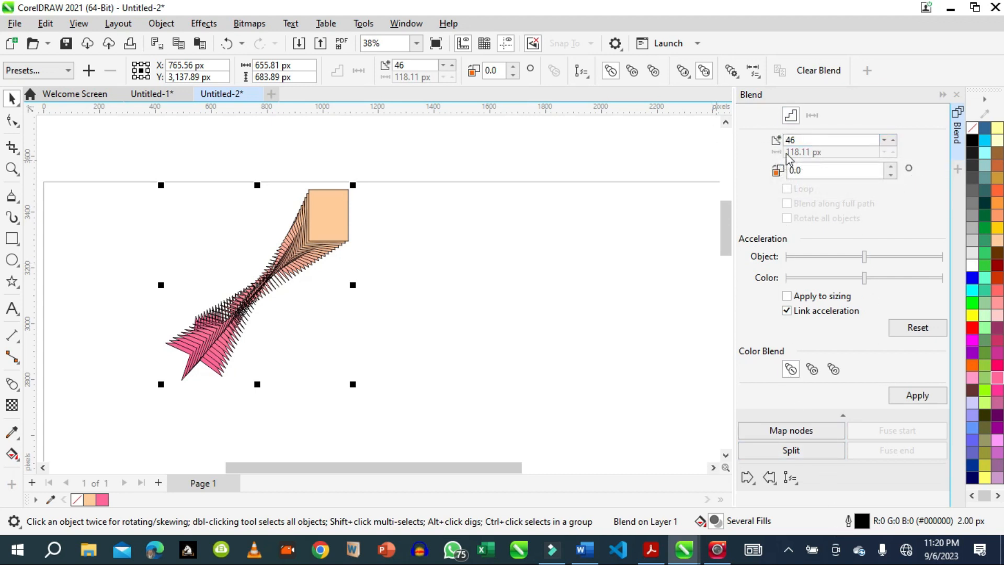
double_click(809, 138)
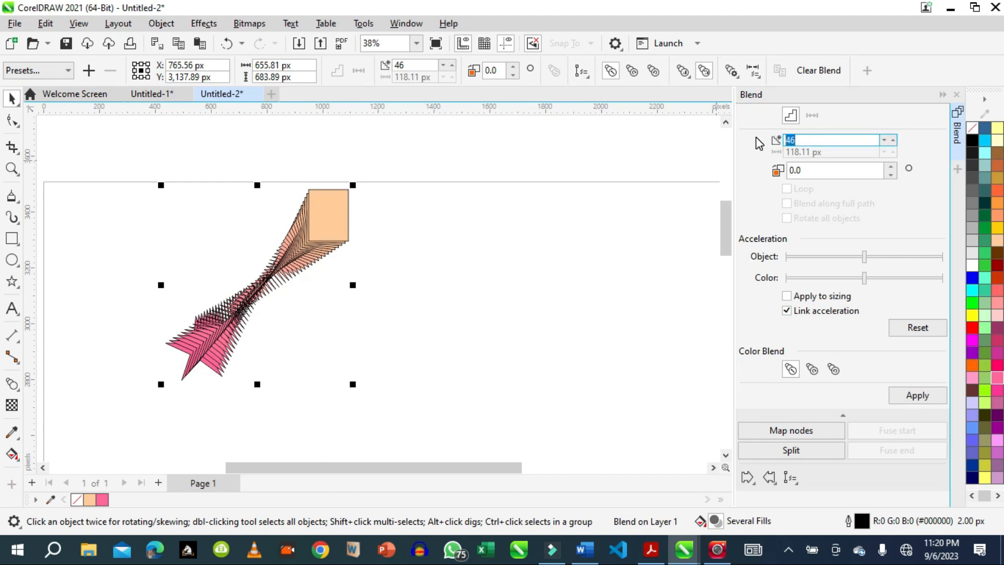
type("6")
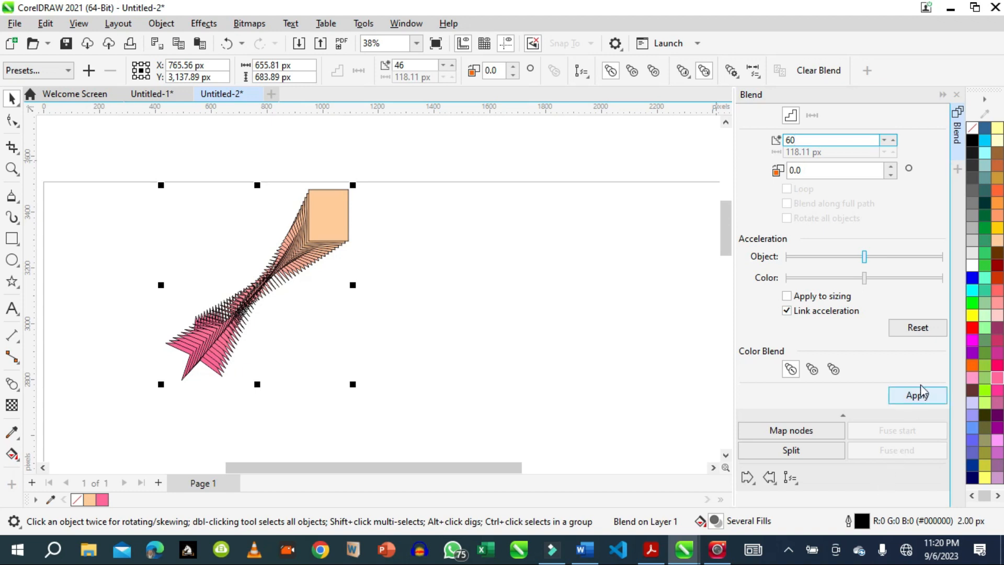
left_click(918, 399)
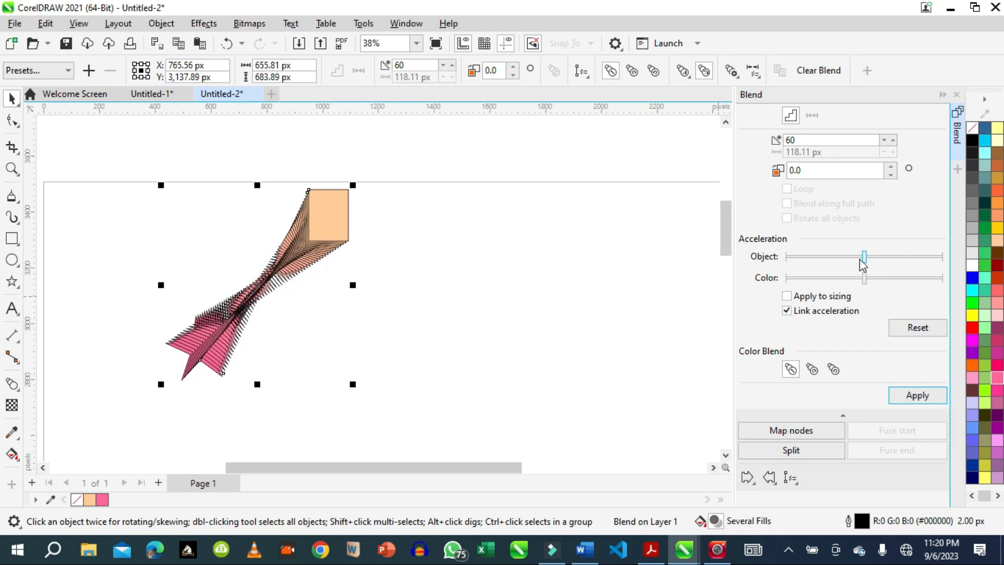
Try a higher linked object and color acceleration on the blend, and return it to about the middle
left_click_drag(864, 261, 889, 260)
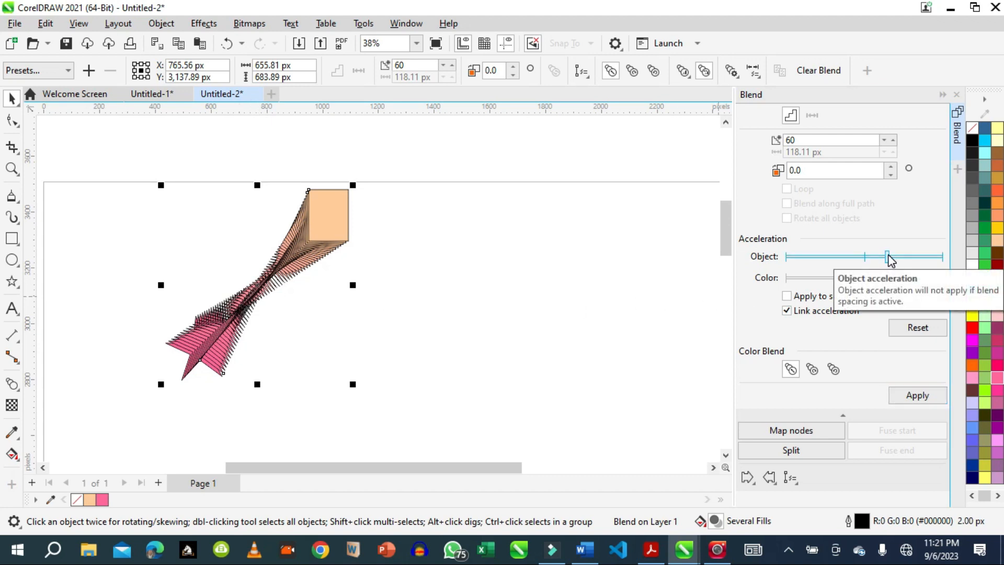
left_click(917, 398)
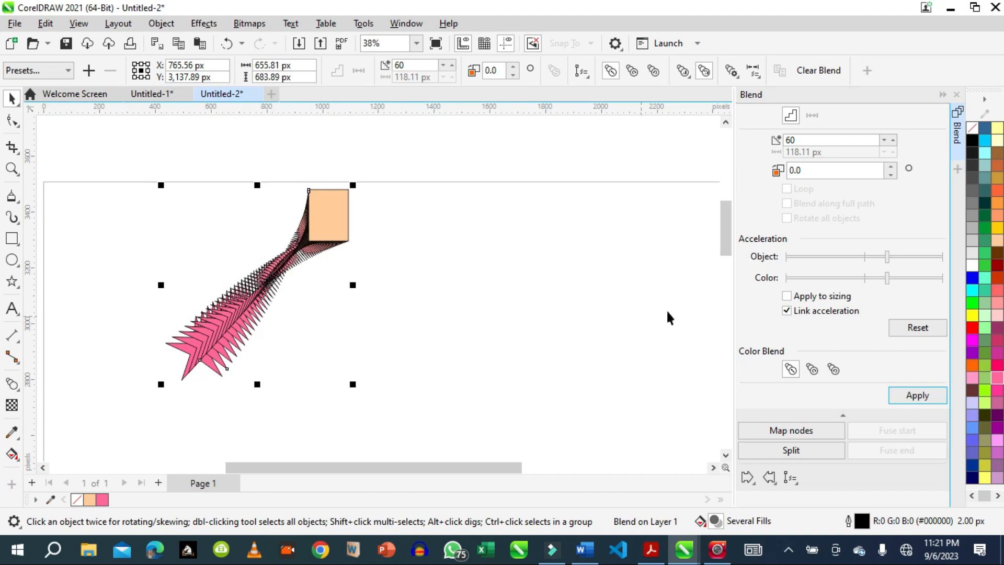
left_click_drag(887, 257, 861, 258)
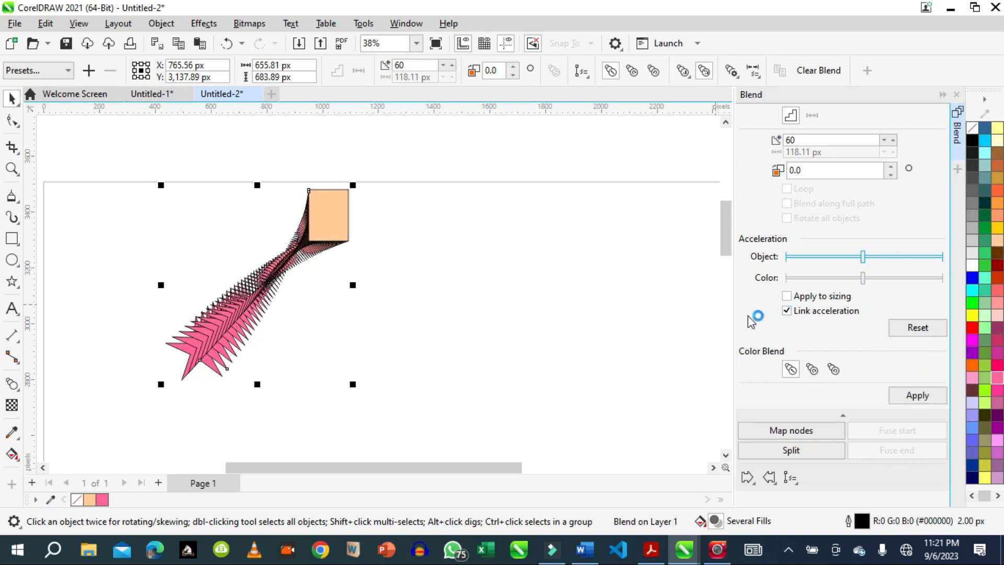
left_click(917, 399)
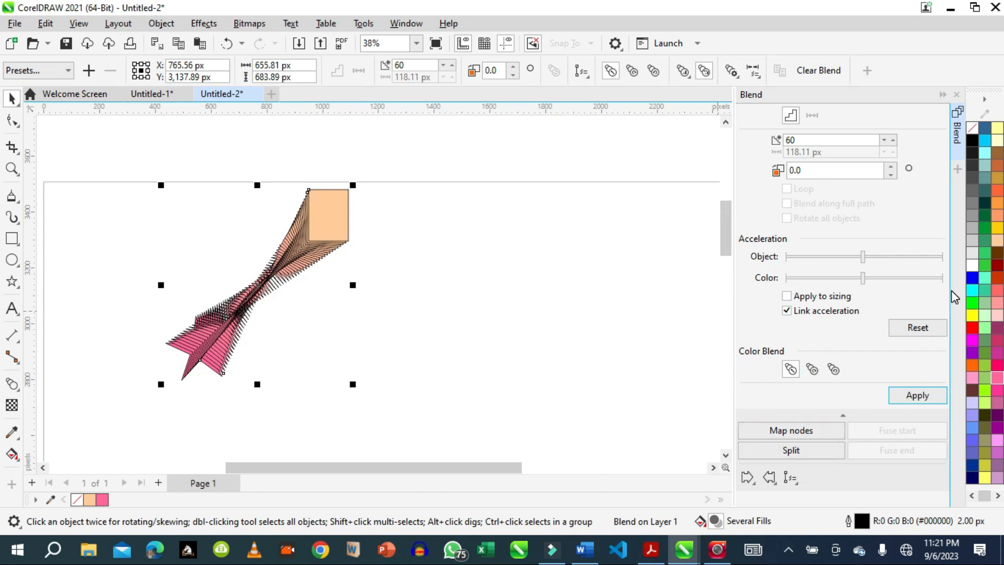
Apply a clockwise color blend to the selected blend, and switch it to a counterclockwise color blend
left_click(812, 370)
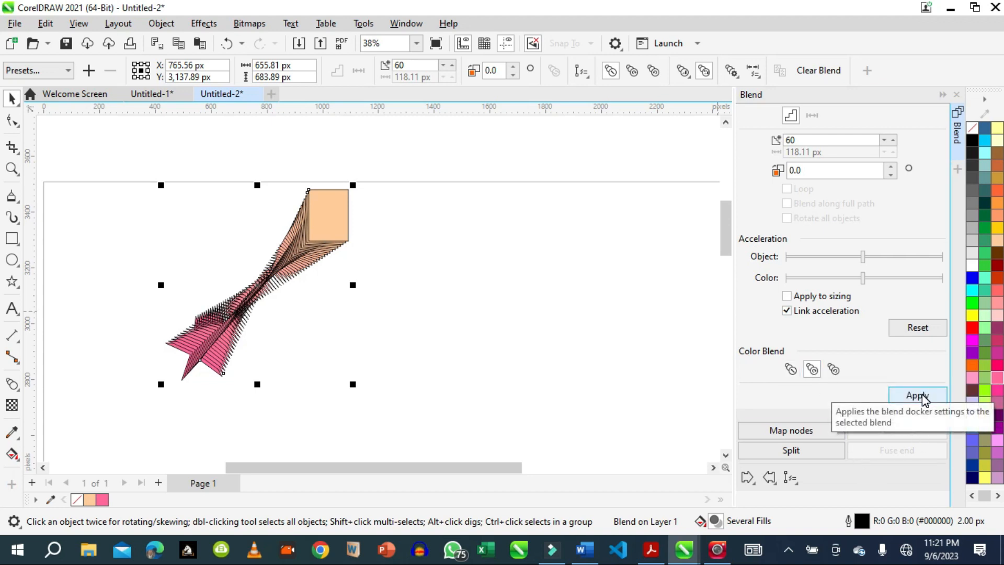
left_click(922, 398)
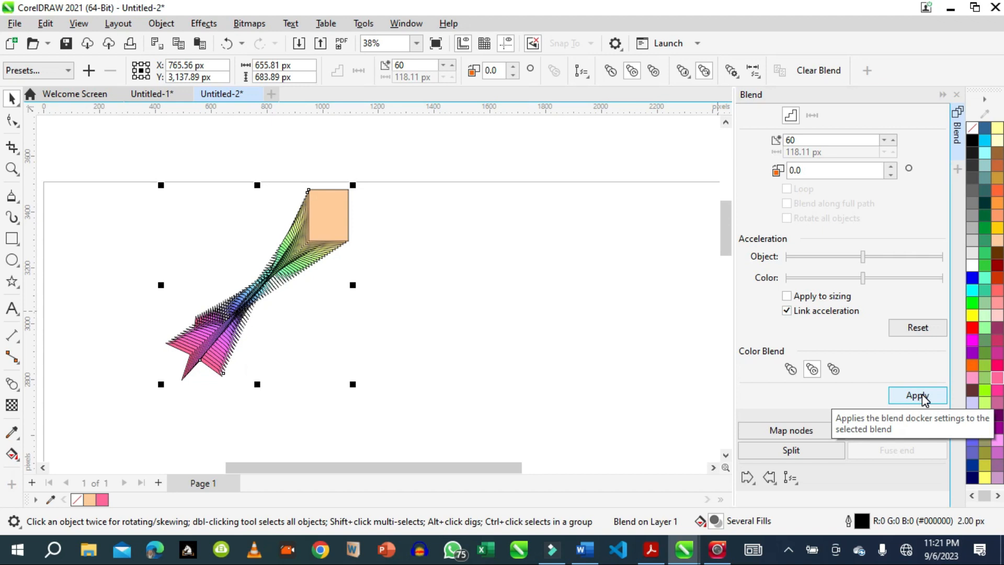
left_click(834, 370)
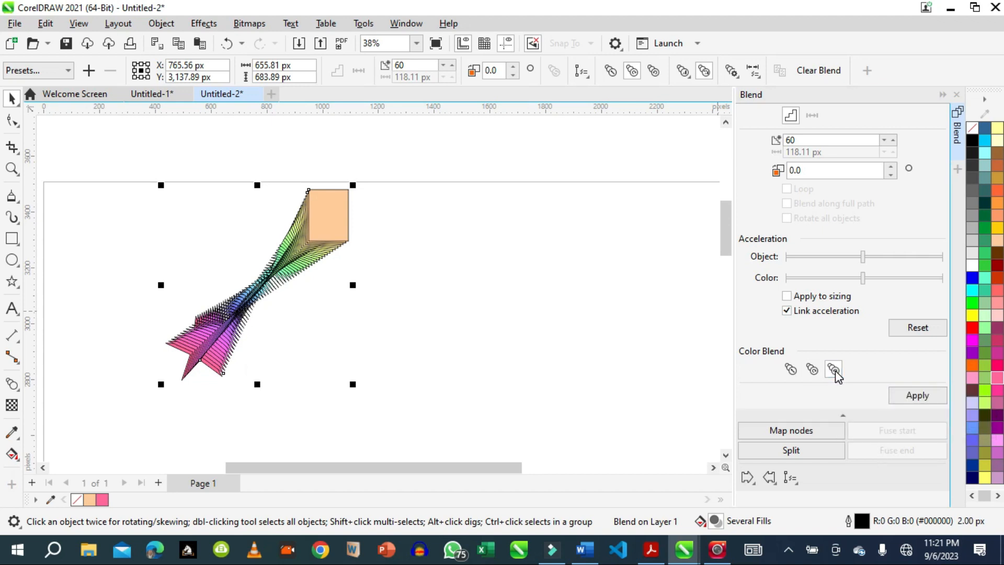
left_click(920, 397)
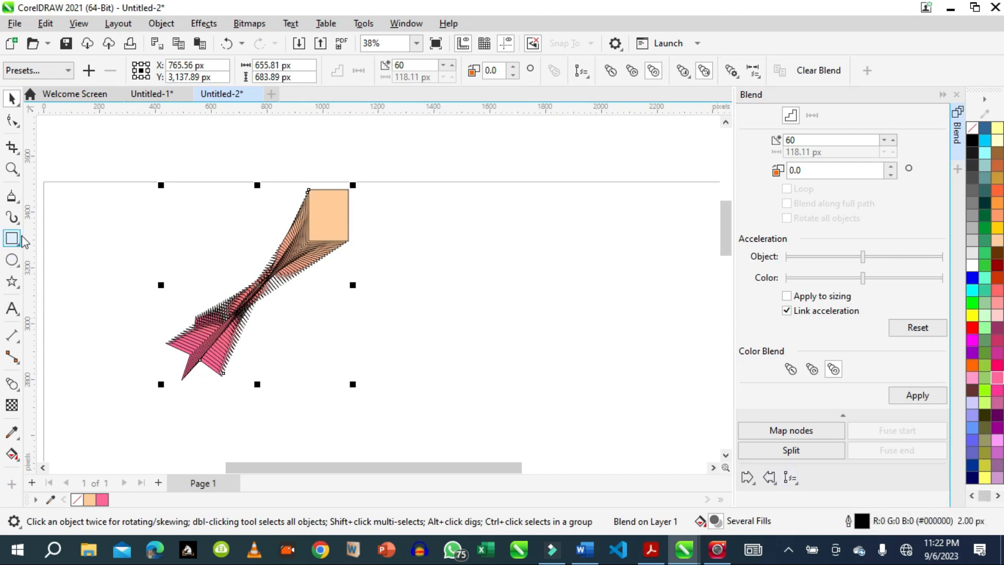
Draw an open, bent Polyline path about 543 px wide and 528 px high beside the star-to-rectangle blend
left_click(12, 196)
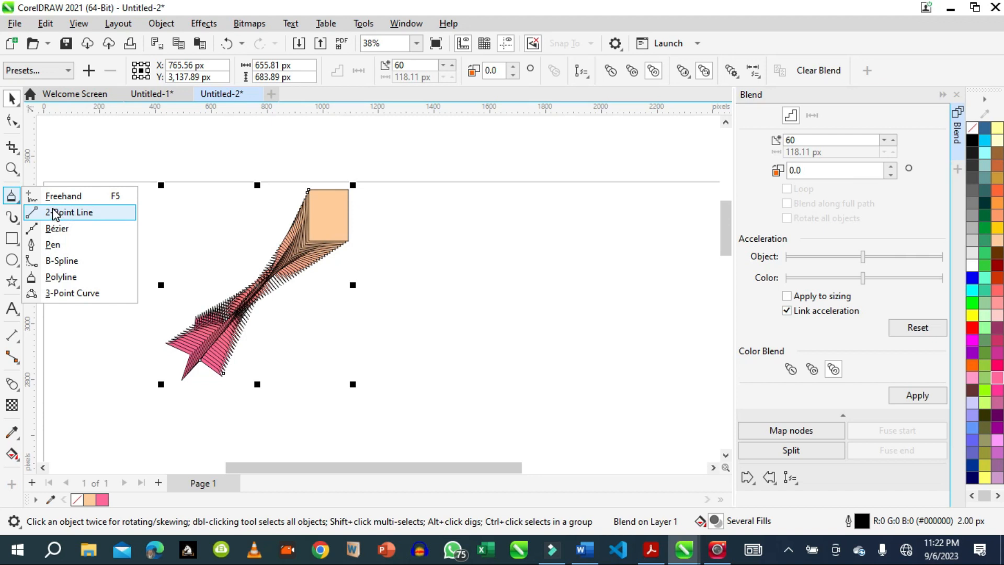
left_click(60, 277)
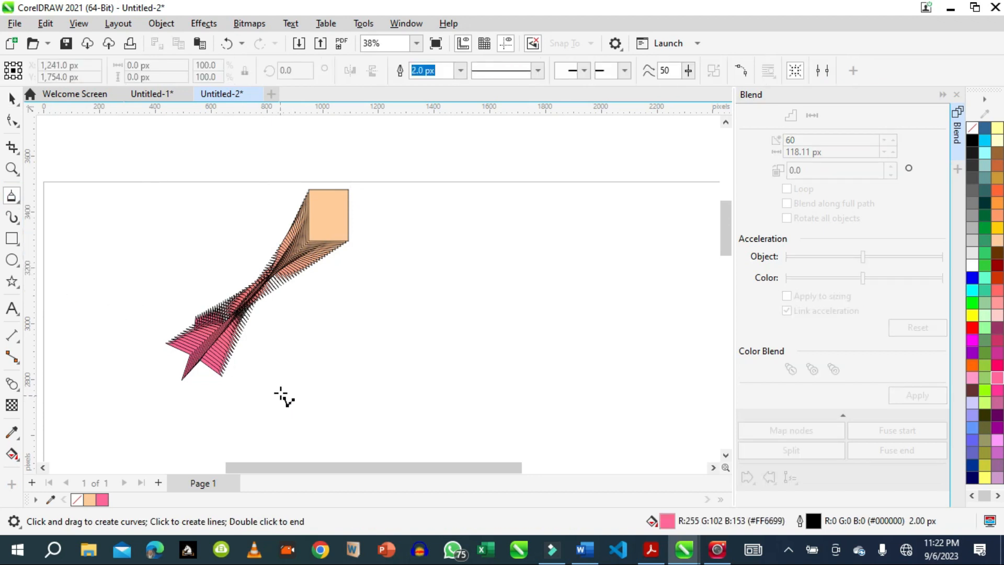
left_click(281, 396)
left_click(303, 314)
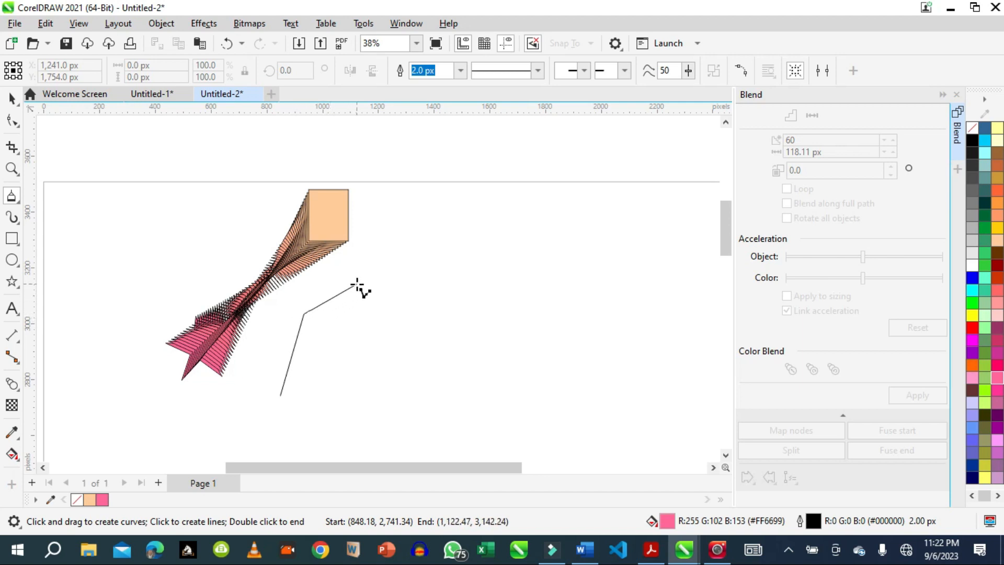
left_click(389, 249)
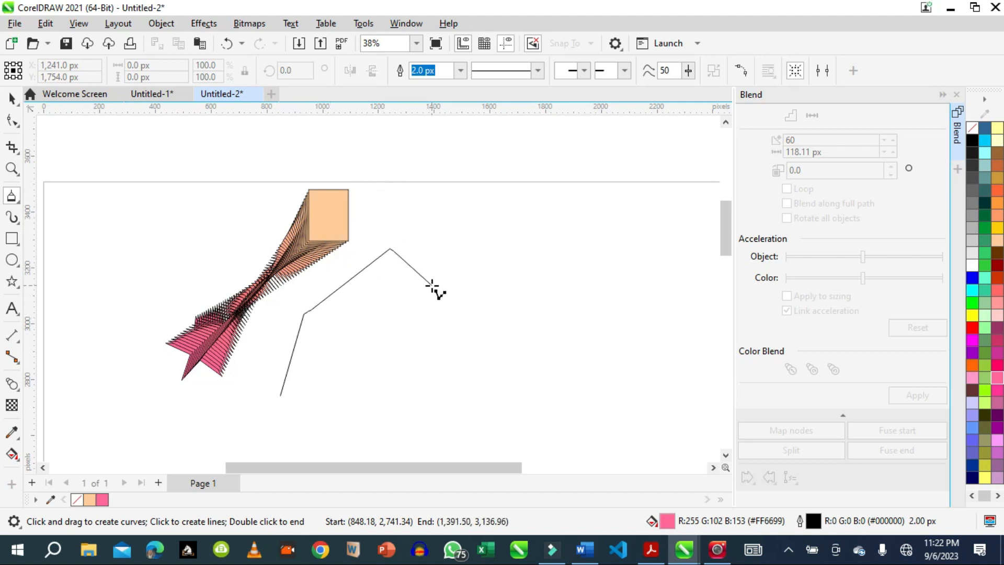
double_click(431, 285)
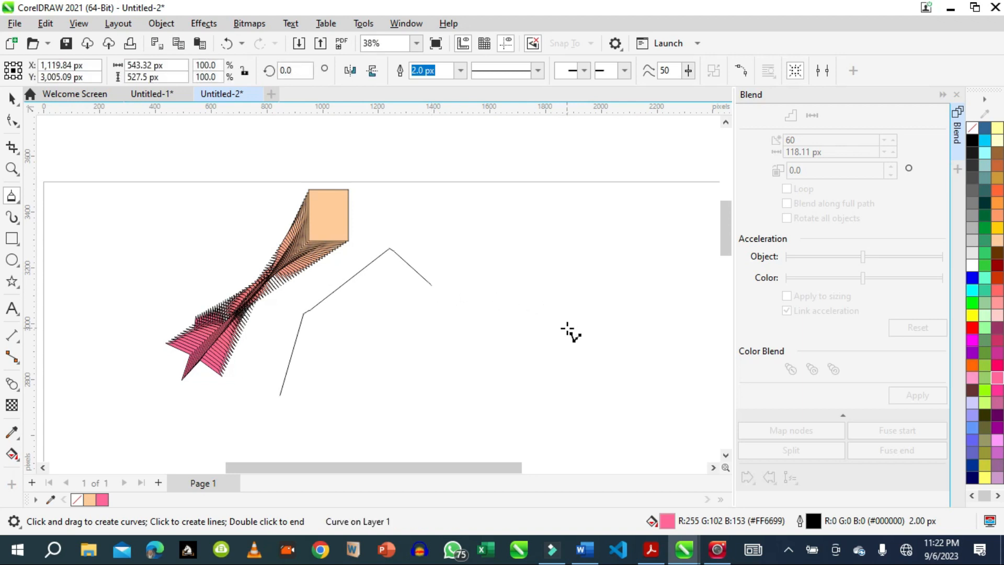
Attach the star-to-rectangle blend to the bent polyline as its new path
left_click(17, 104)
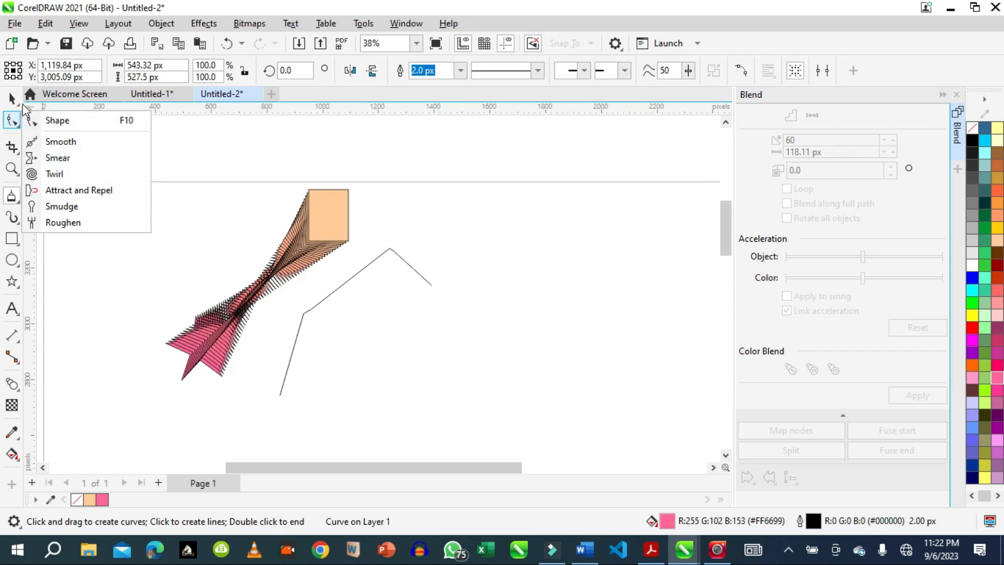
left_click(11, 98)
left_click(284, 284)
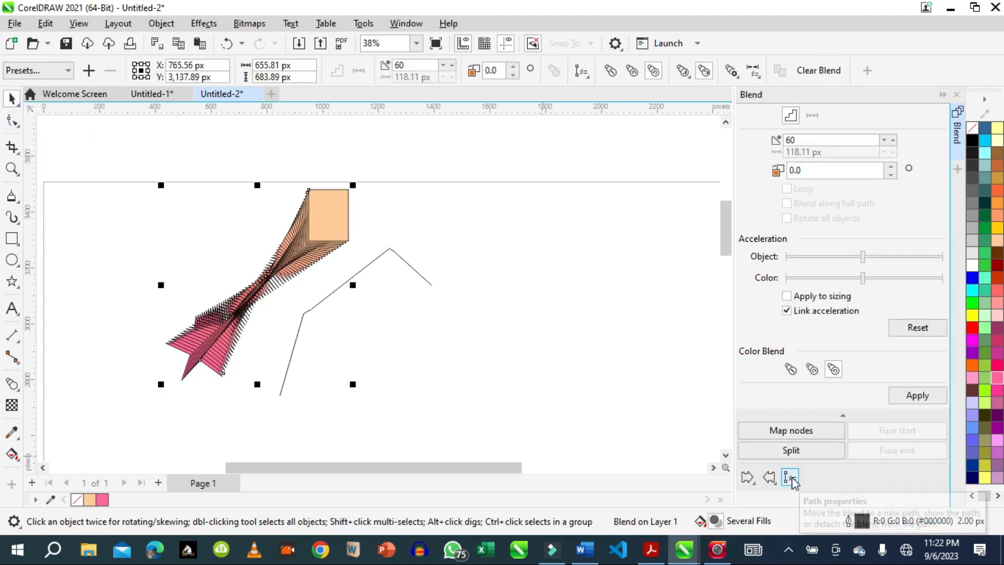
left_click(790, 477)
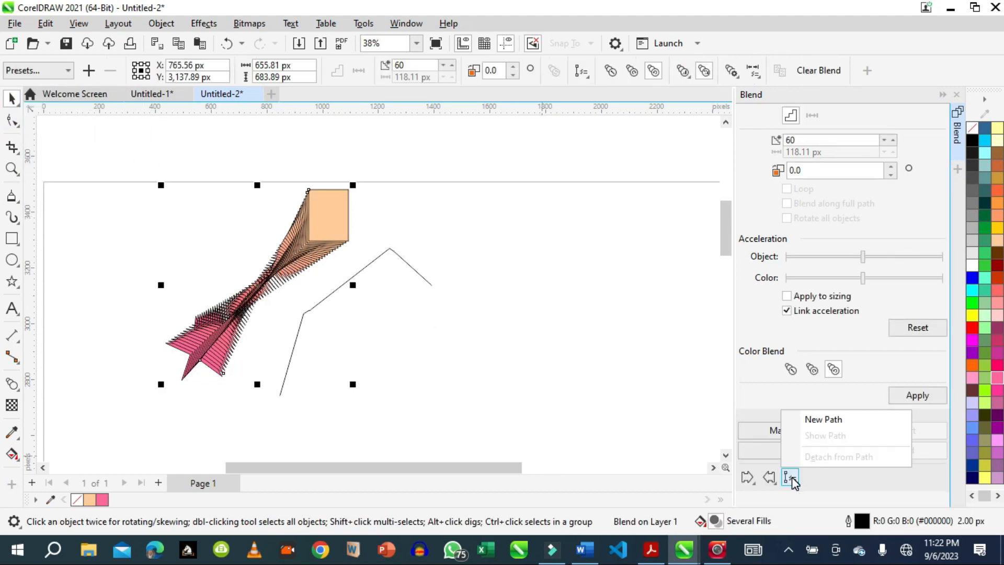
left_click(820, 418)
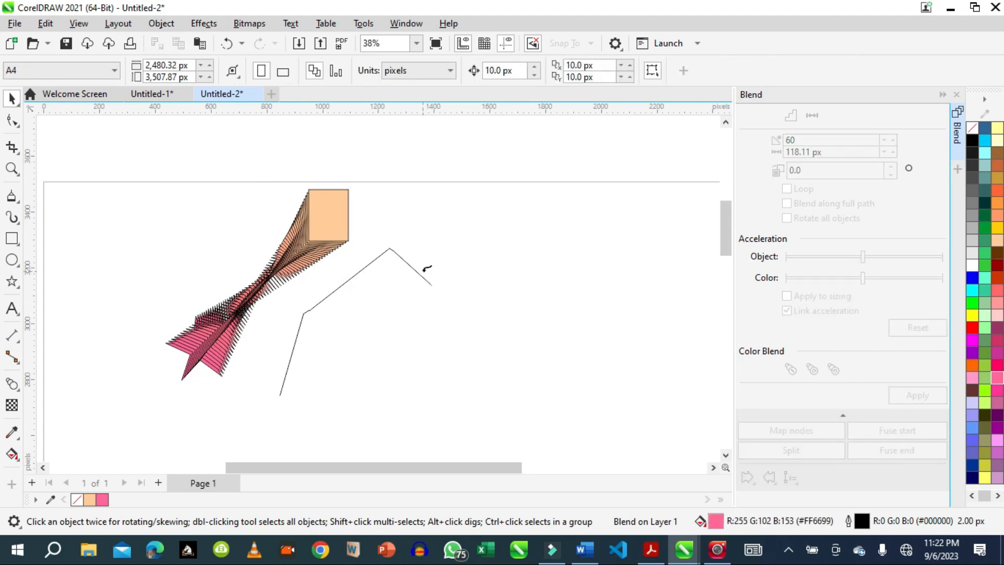
left_click(424, 273)
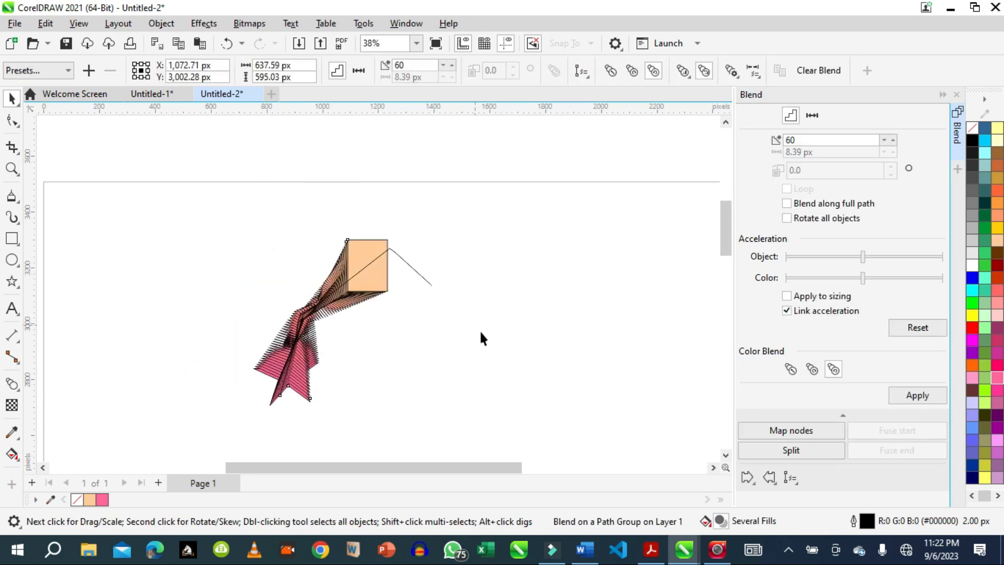
Reshape the blend's control path with the Shape tool, lowering its peak nodes and extending its free end outward
left_click(410, 269)
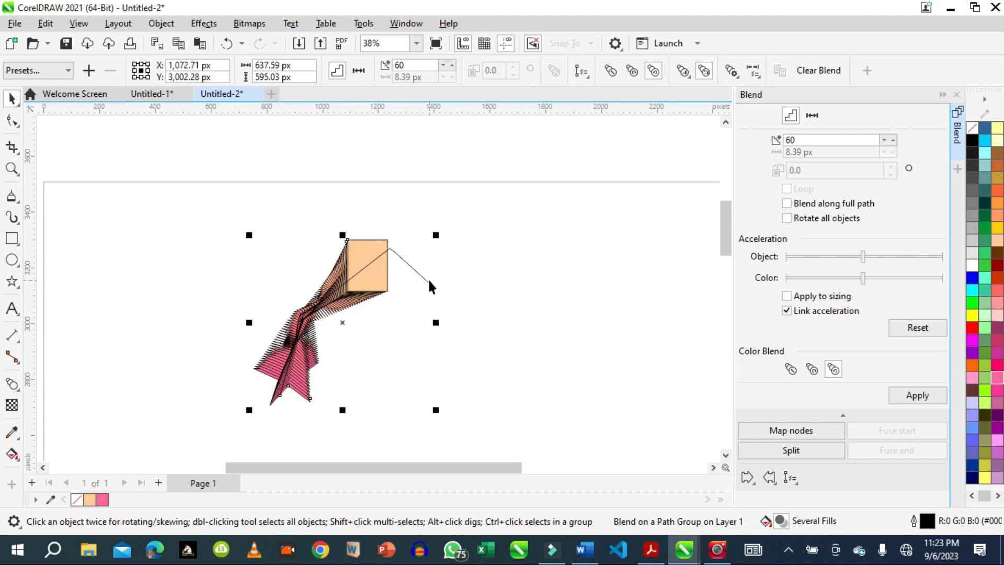
left_click(427, 281)
left_click(427, 281)
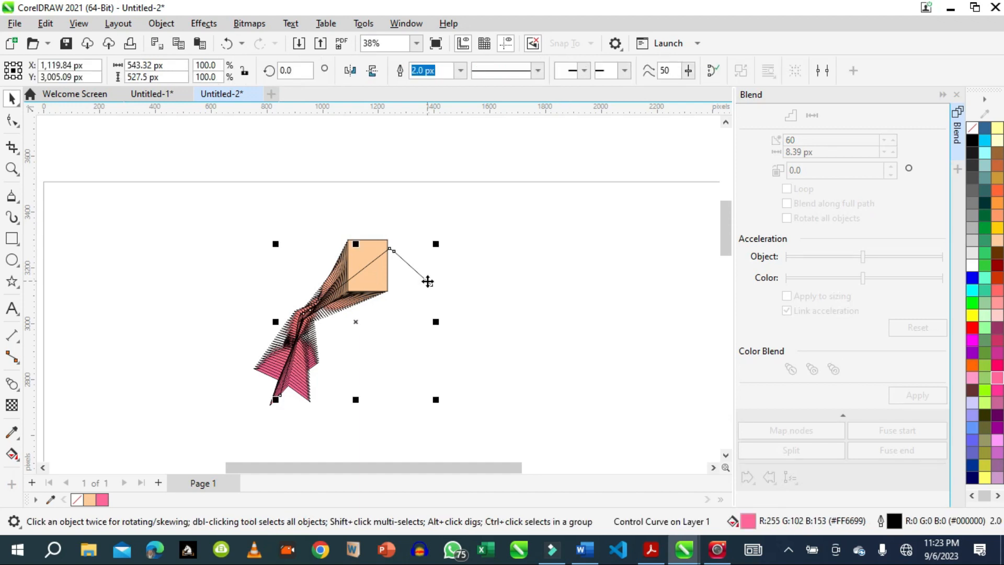
left_click(14, 123)
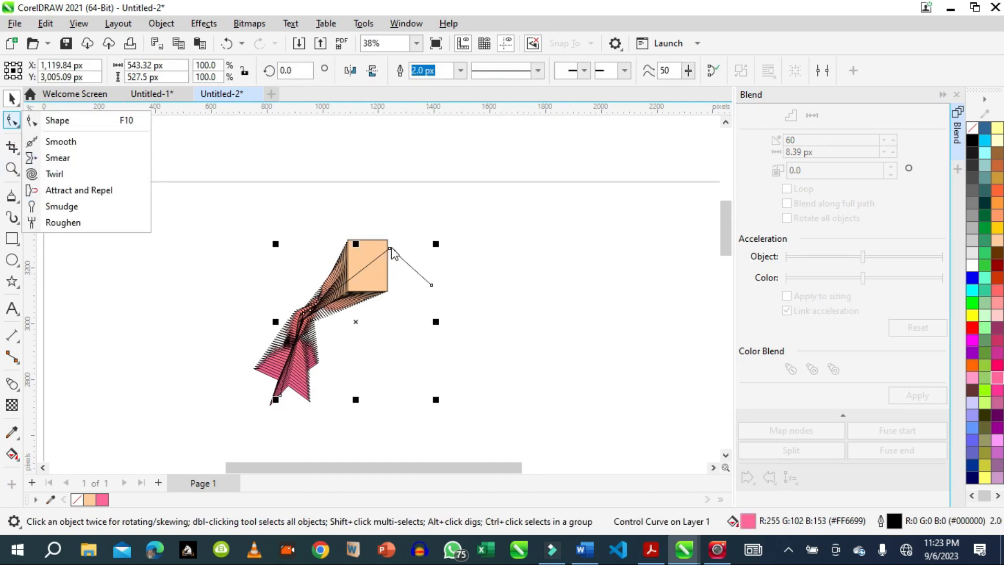
left_click(73, 126)
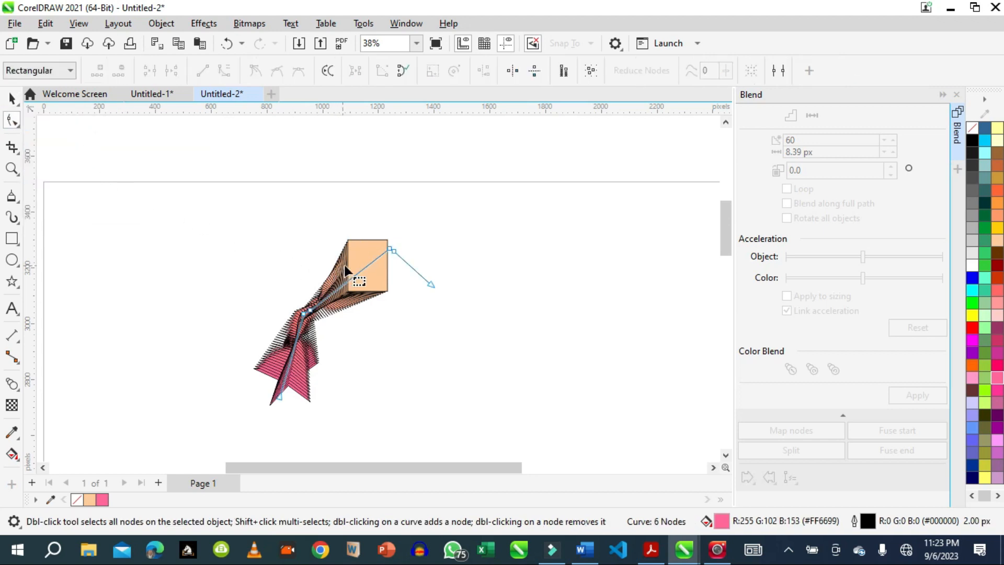
left_click_drag(389, 245, 368, 301)
left_click_drag(394, 251, 521, 315)
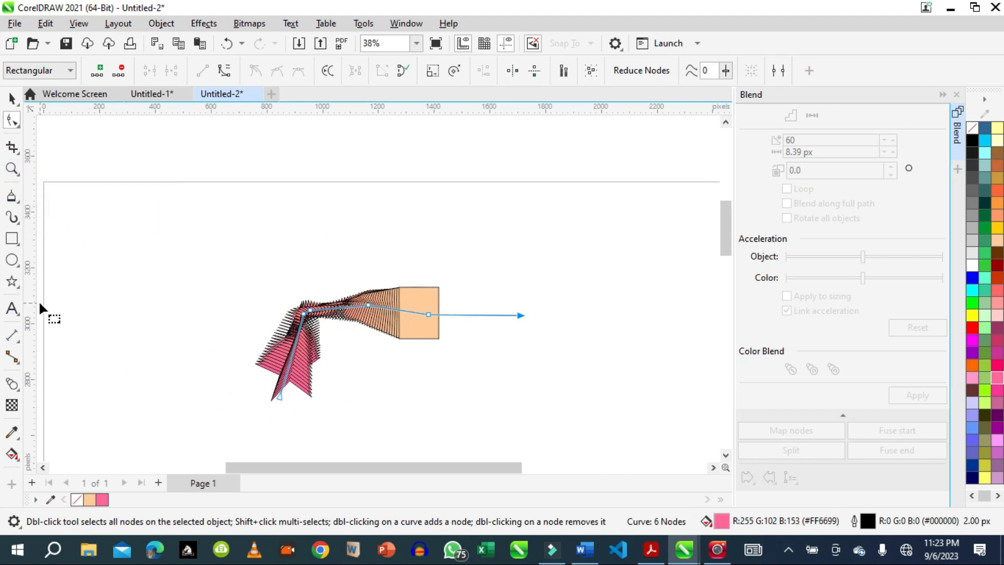
Add the artistic text letters T and H as two separate objects, with H above and away from T
left_click(12, 308)
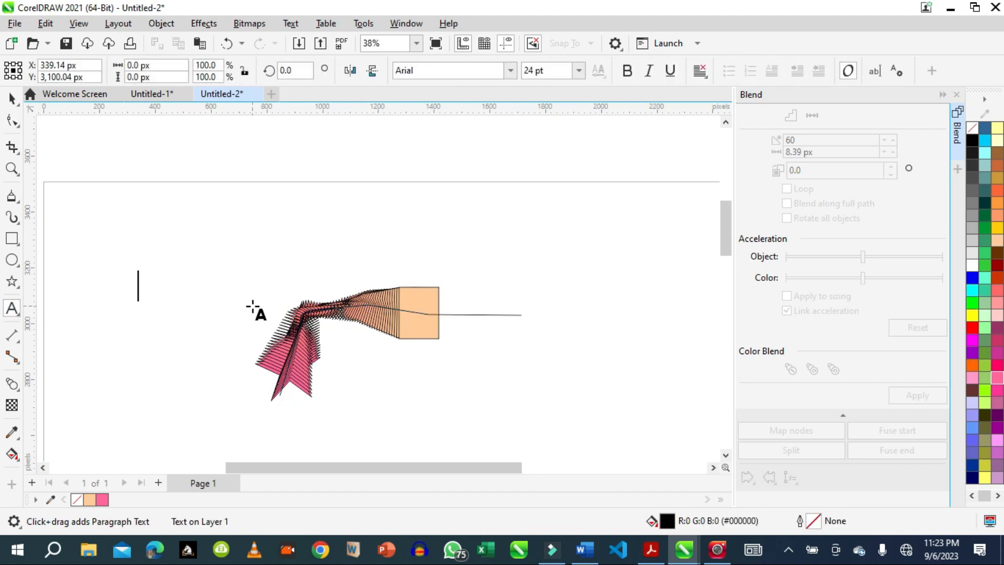
type("t")
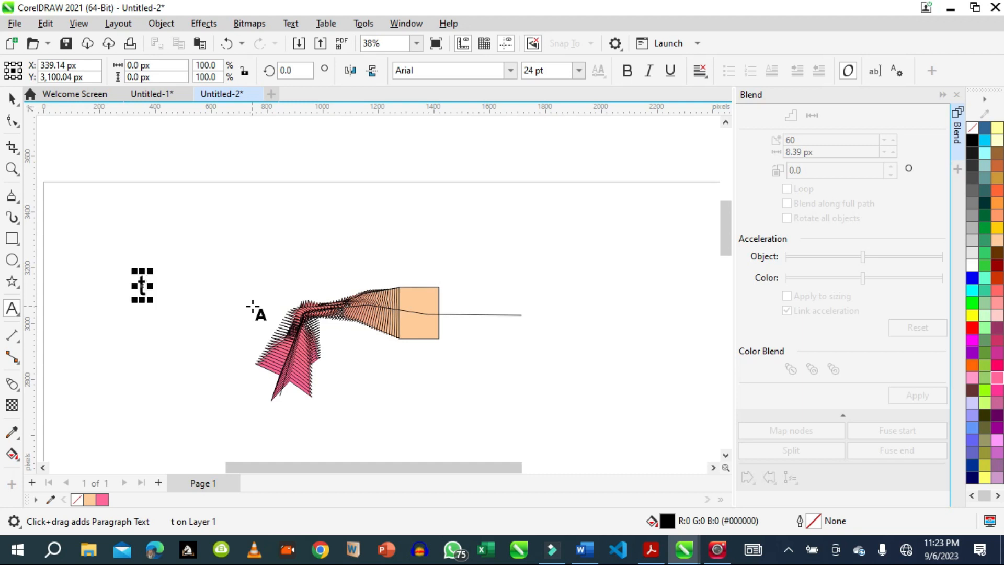
key("BackSpace")
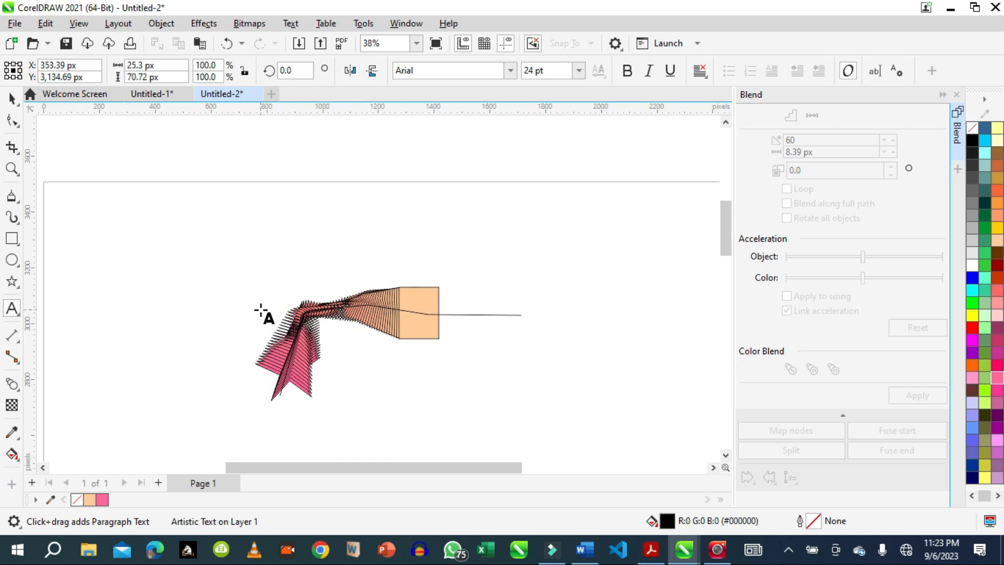
type("T")
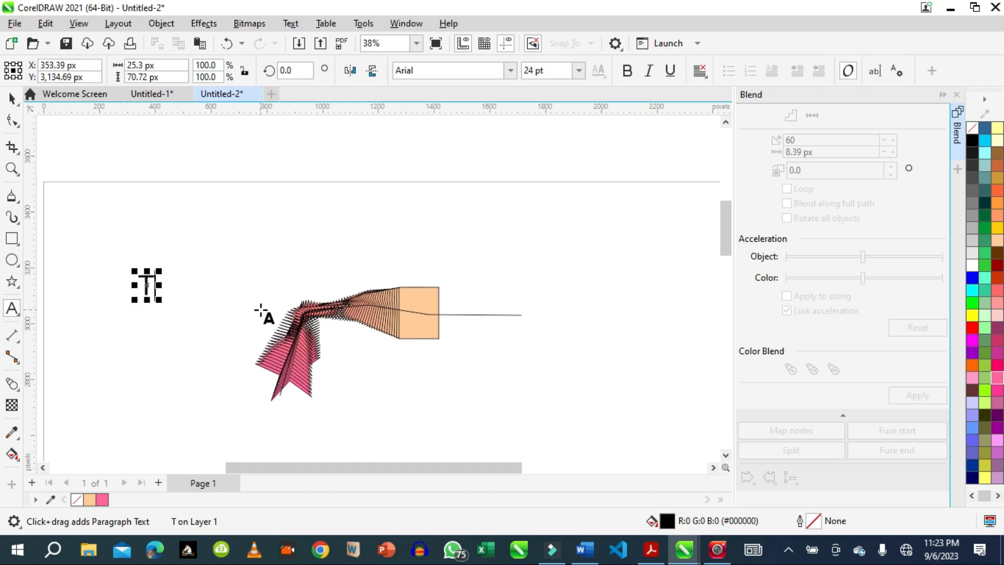
left_click(276, 226)
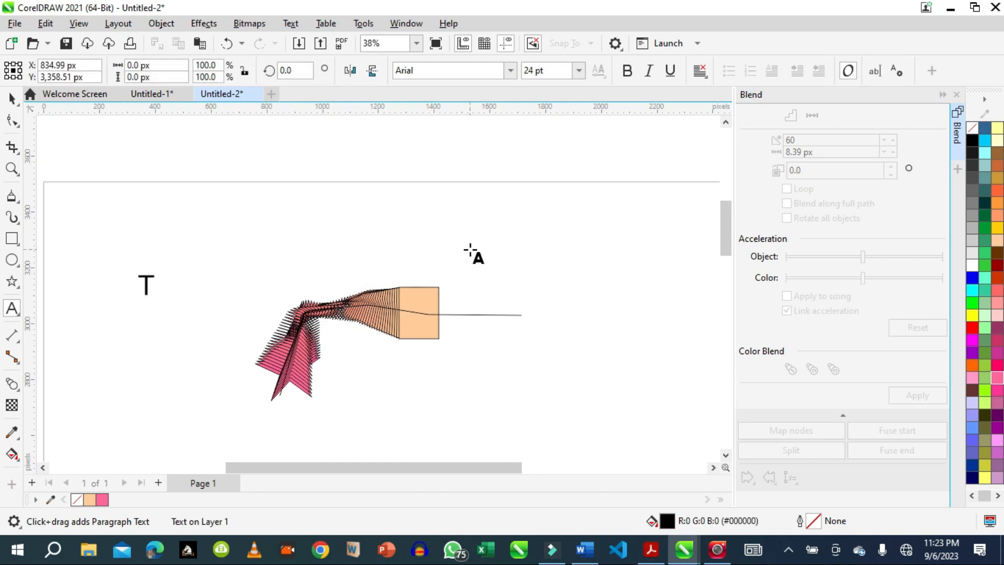
type("H")
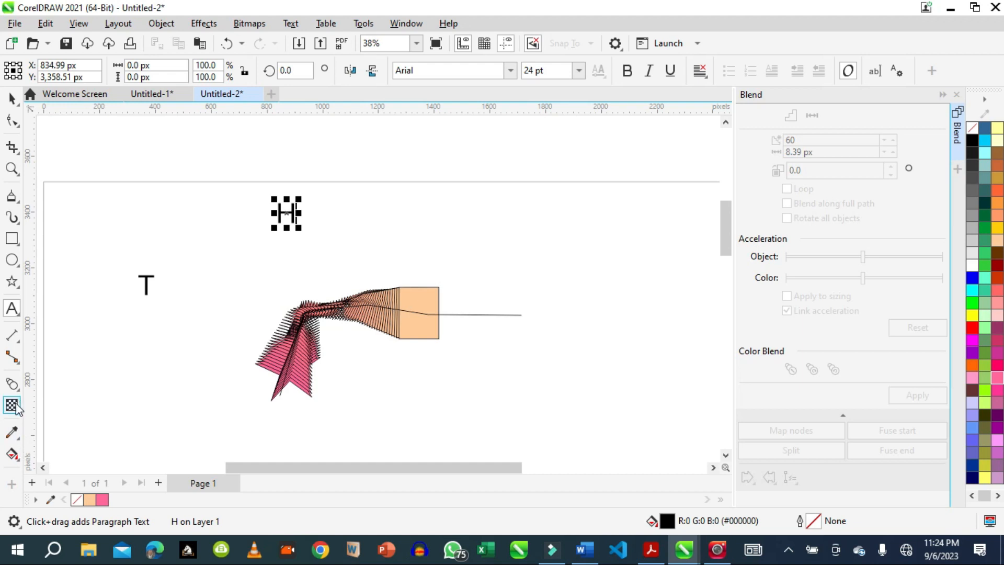
Blend the letter T into the letter H and apply 10 steps
left_click(12, 383)
left_click_drag(148, 285, 287, 217)
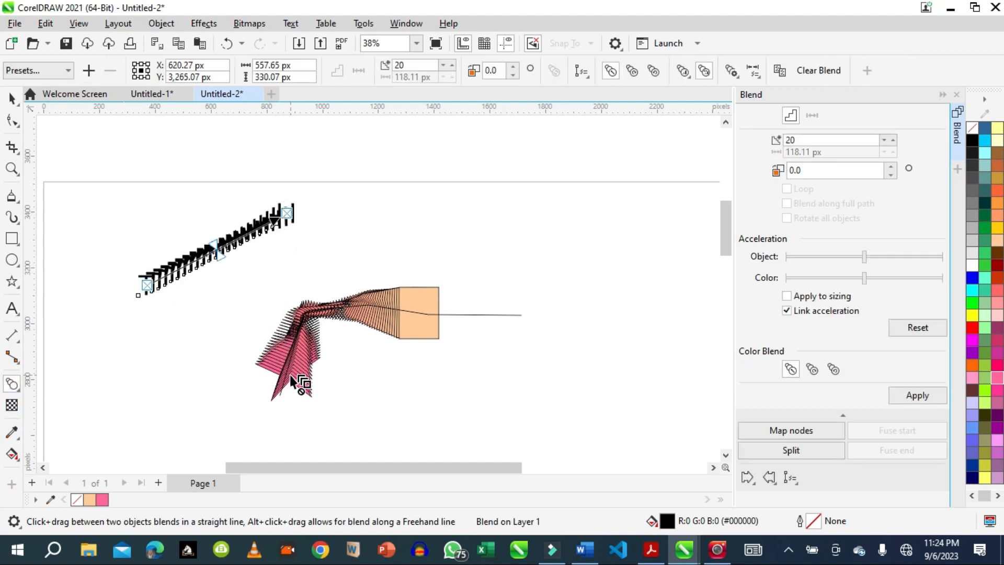
left_click(917, 397)
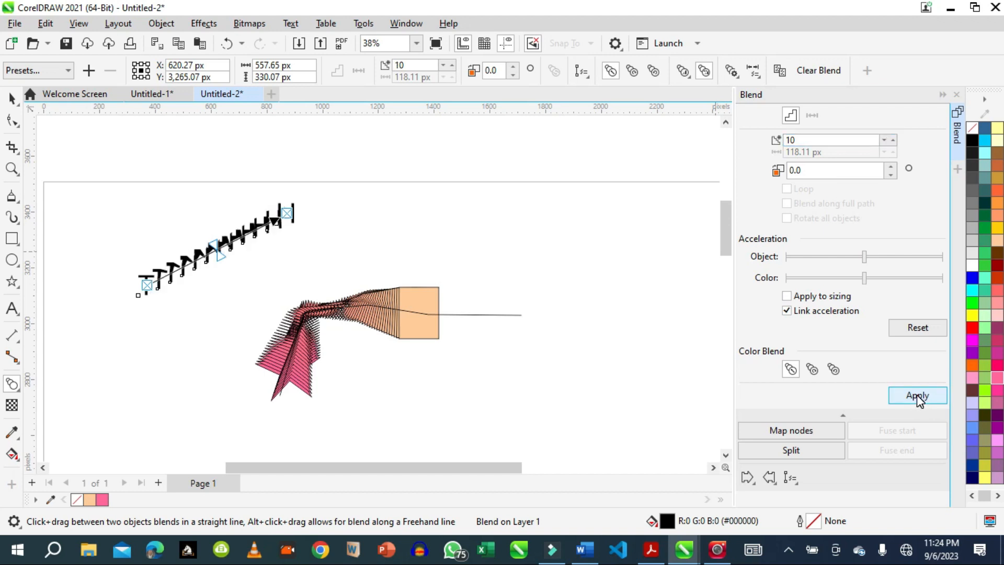
Apply 36 steps to the T-to-H blend and move its H end slightly upward
left_click(893, 140)
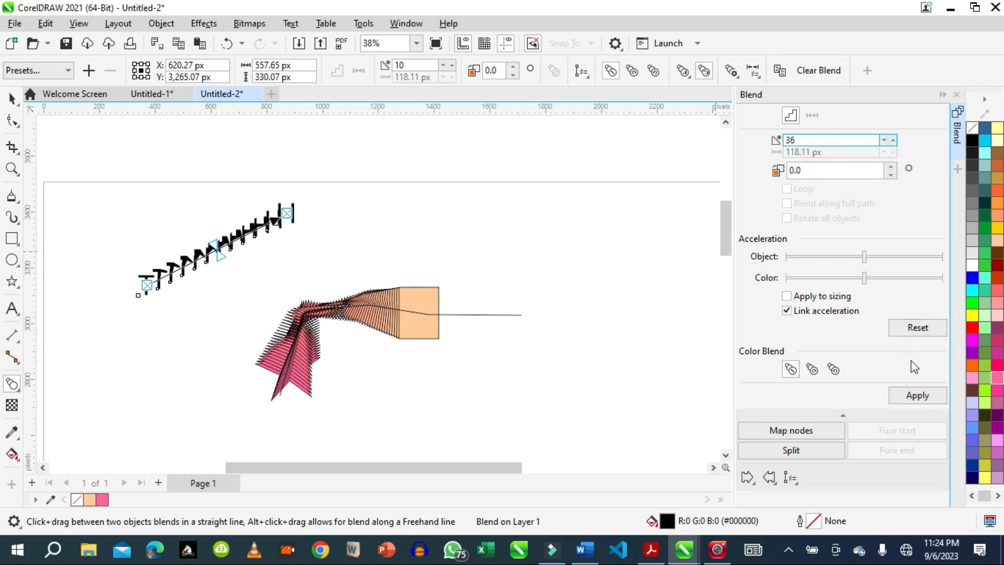
left_click(912, 398)
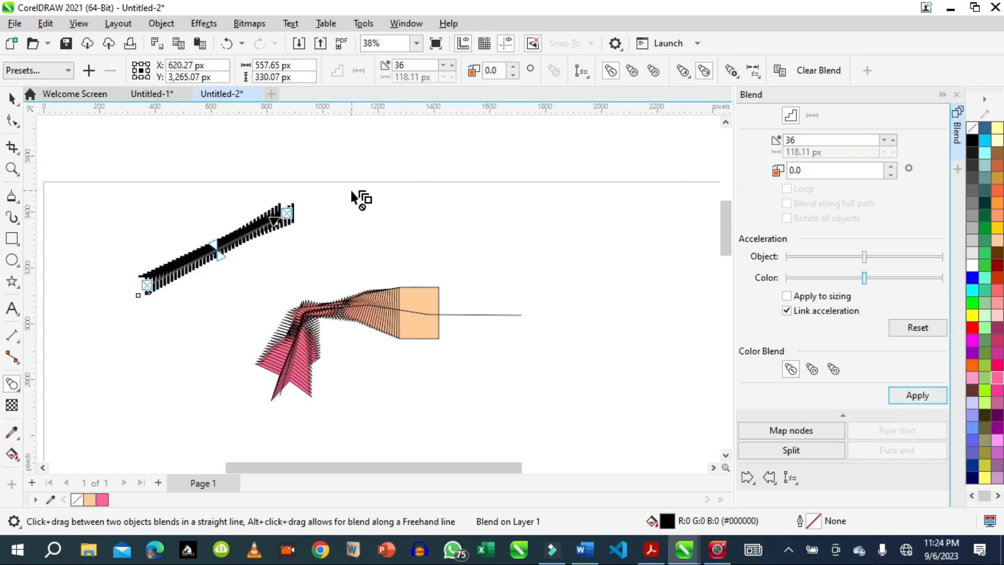
left_click(12, 98)
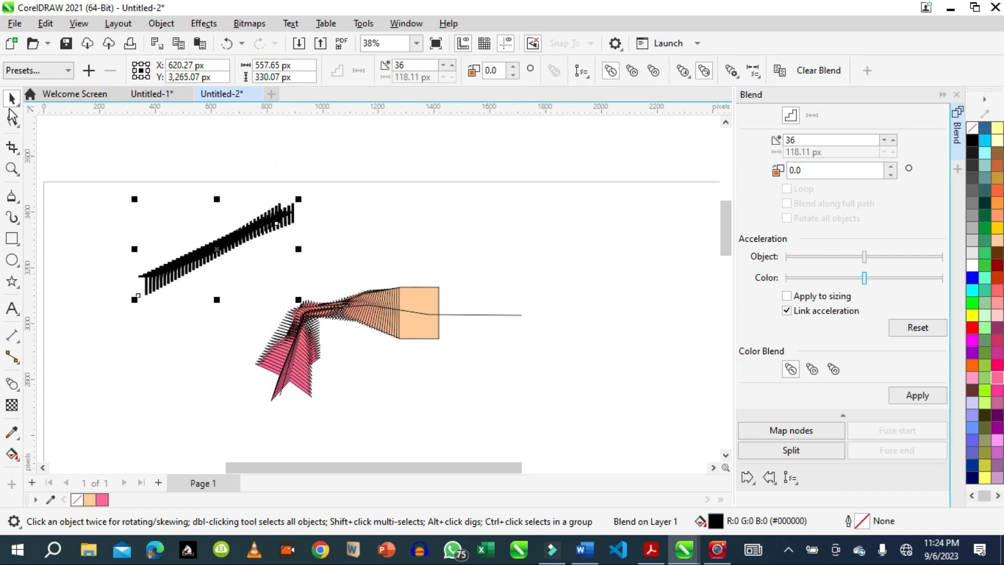
left_click(12, 384)
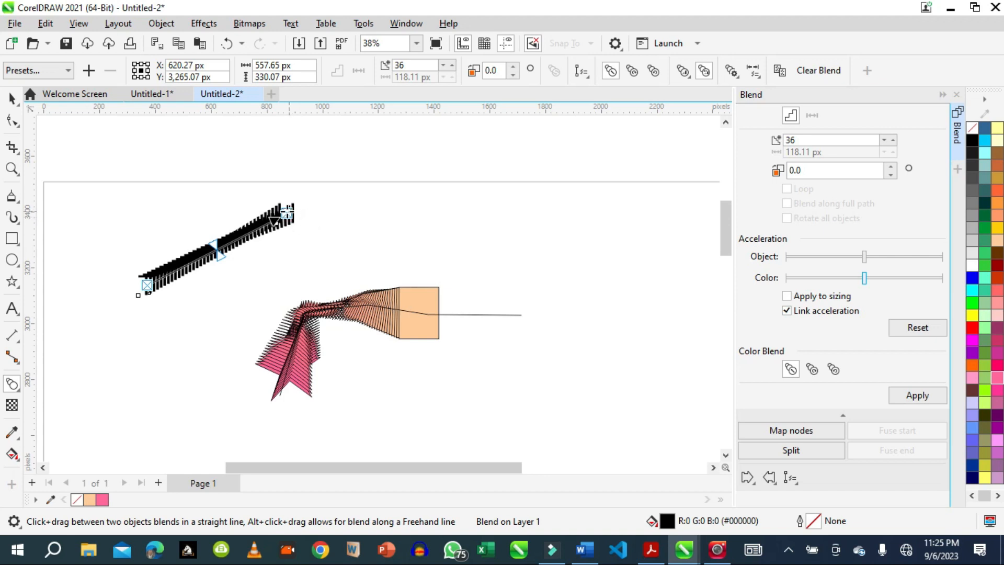
left_click_drag(291, 211, 296, 196)
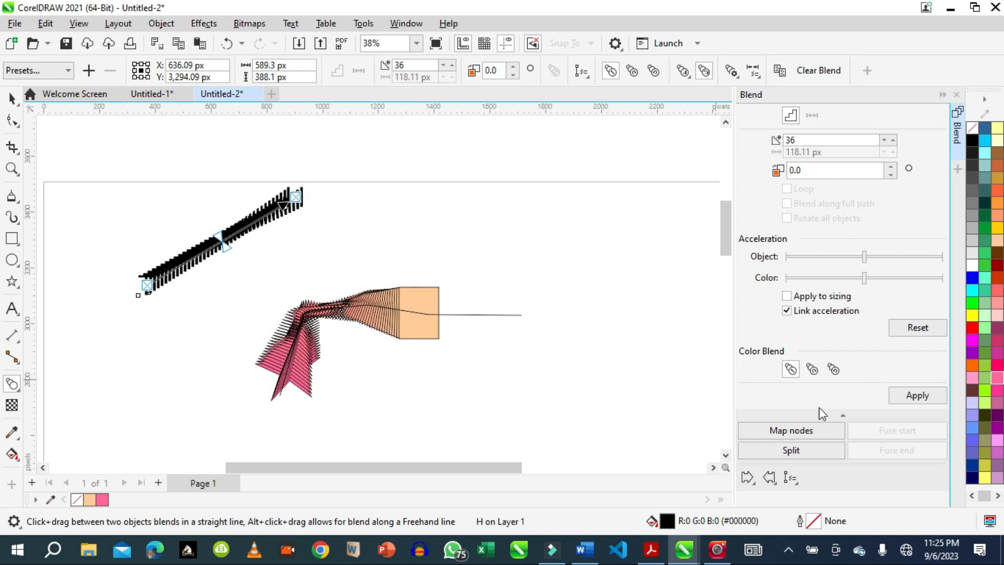
Select the start object of the T-to-H blend with Show Start and fill it dark red (#990000)
left_click(747, 476)
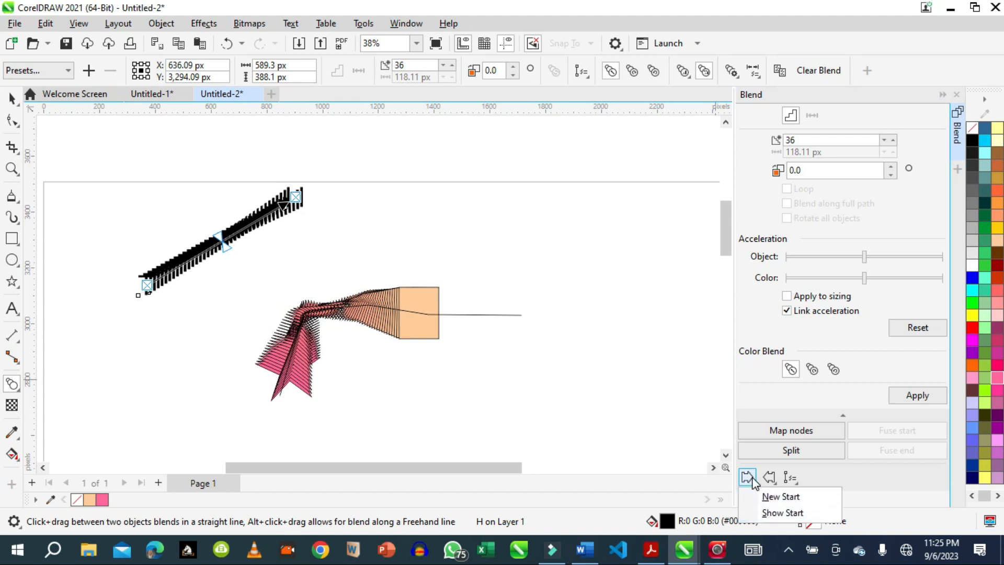
left_click(794, 515)
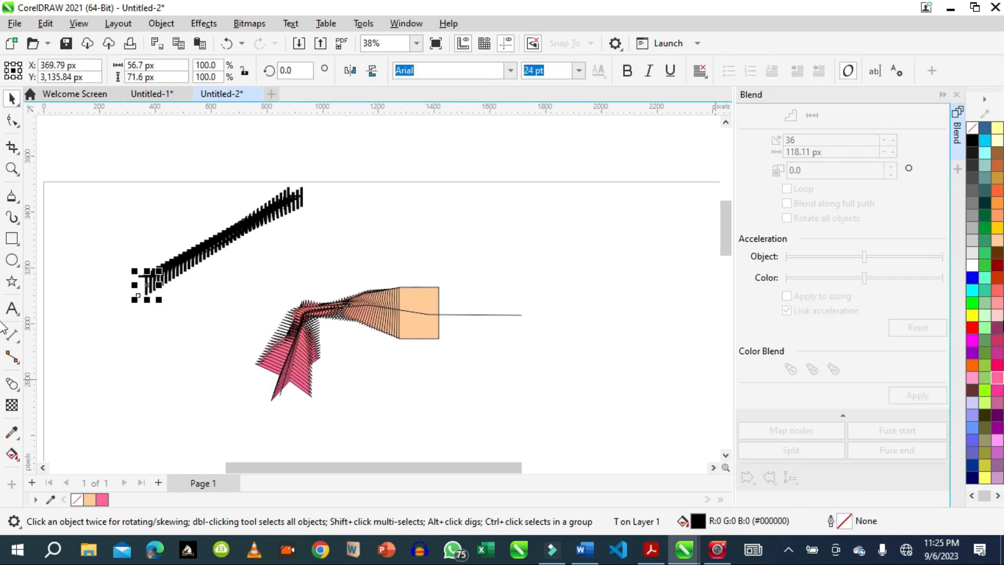
left_click(998, 269)
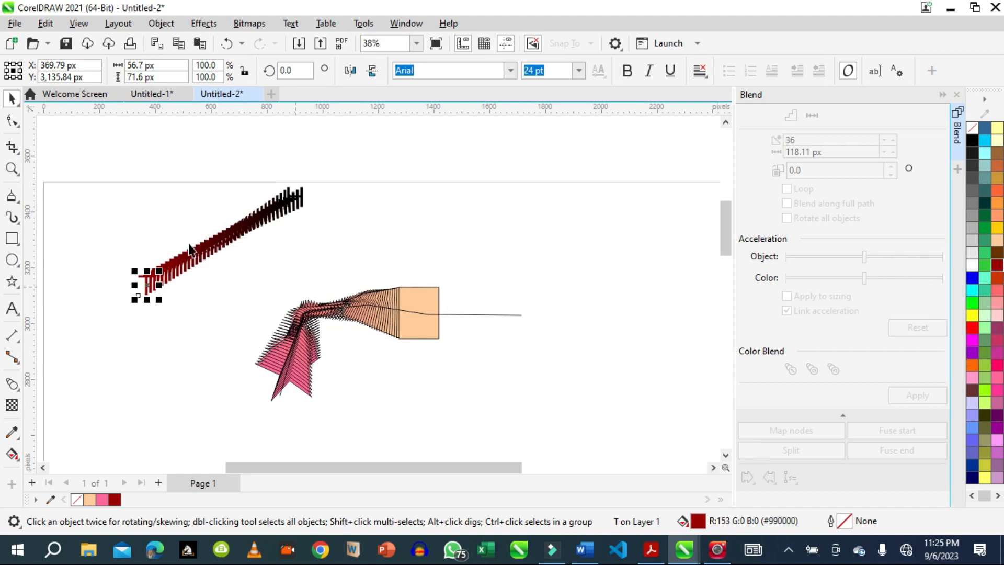
Select the end object of the T-to-H blend with Show End and fill it golden yellow (#FFCC00)
left_click(213, 249)
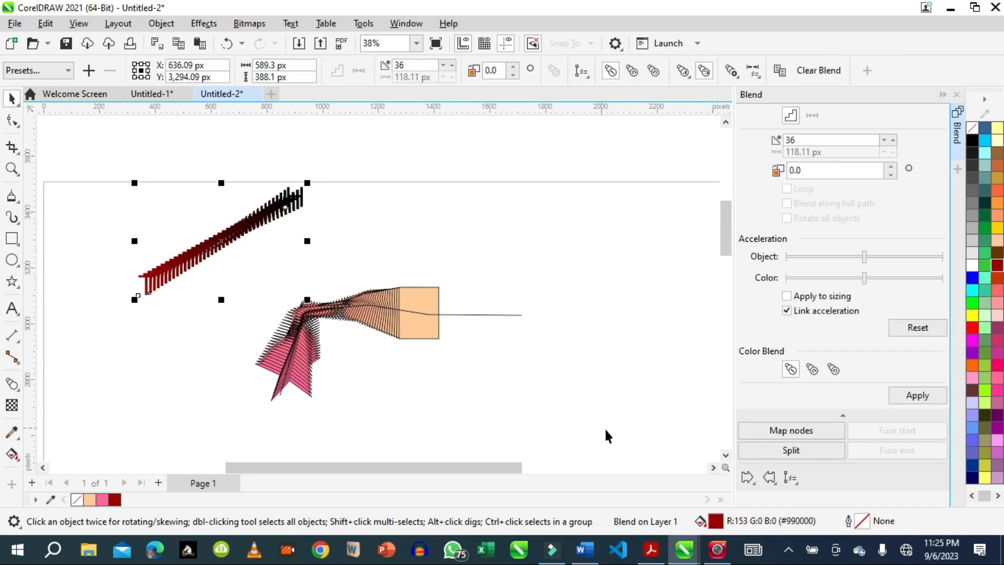
left_click(769, 476)
left_click(790, 476)
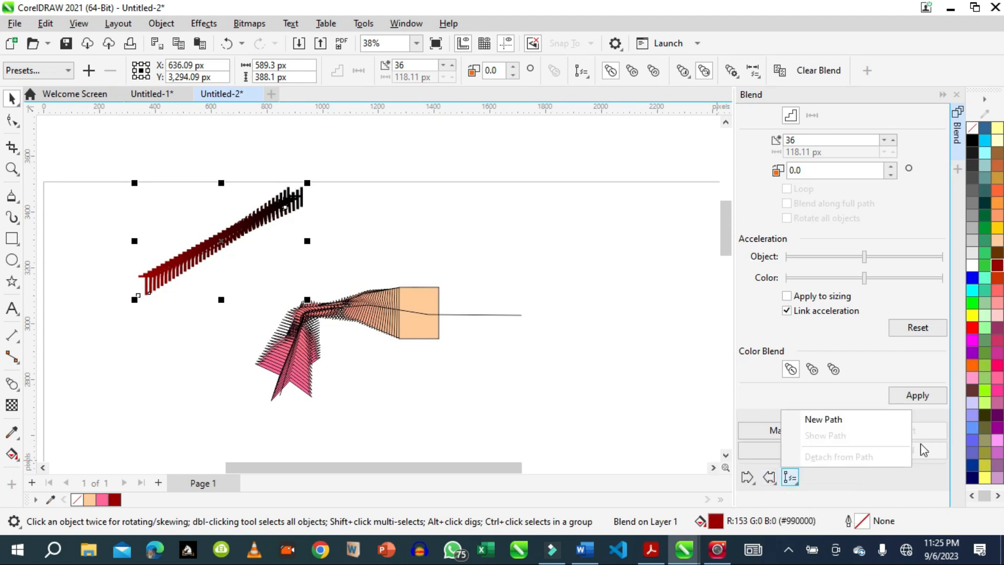
left_click(770, 478)
left_click(765, 481)
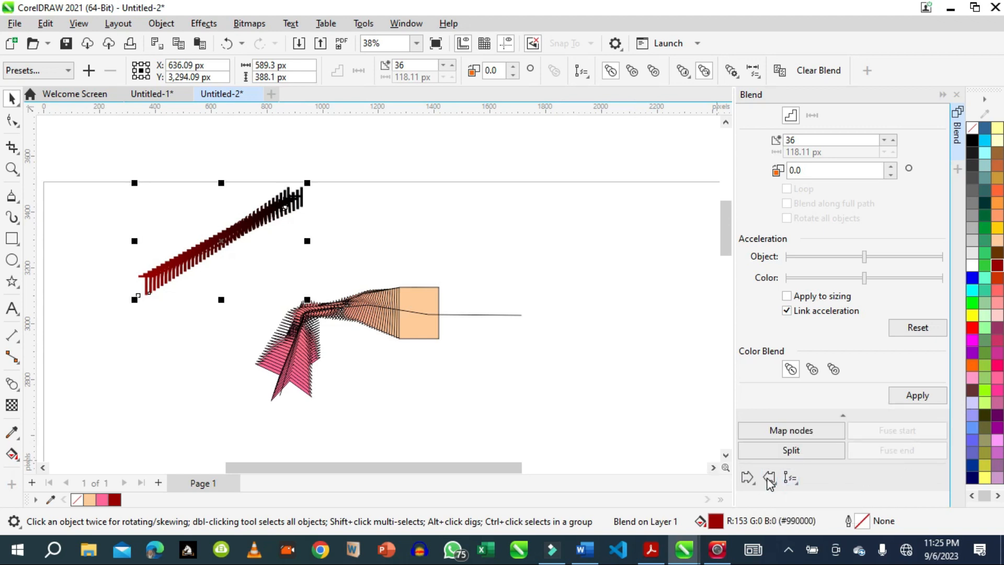
left_click(768, 480)
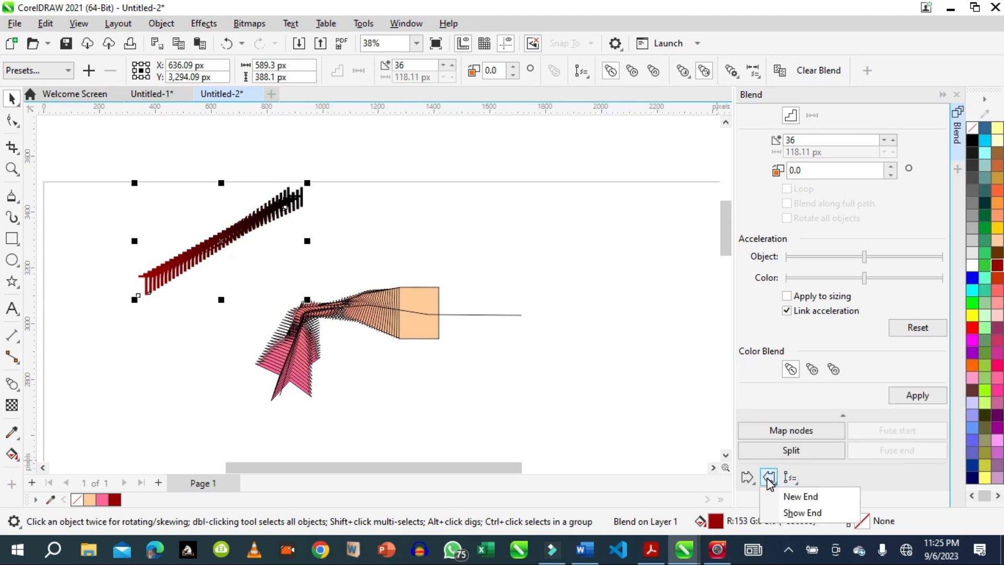
left_click(807, 512)
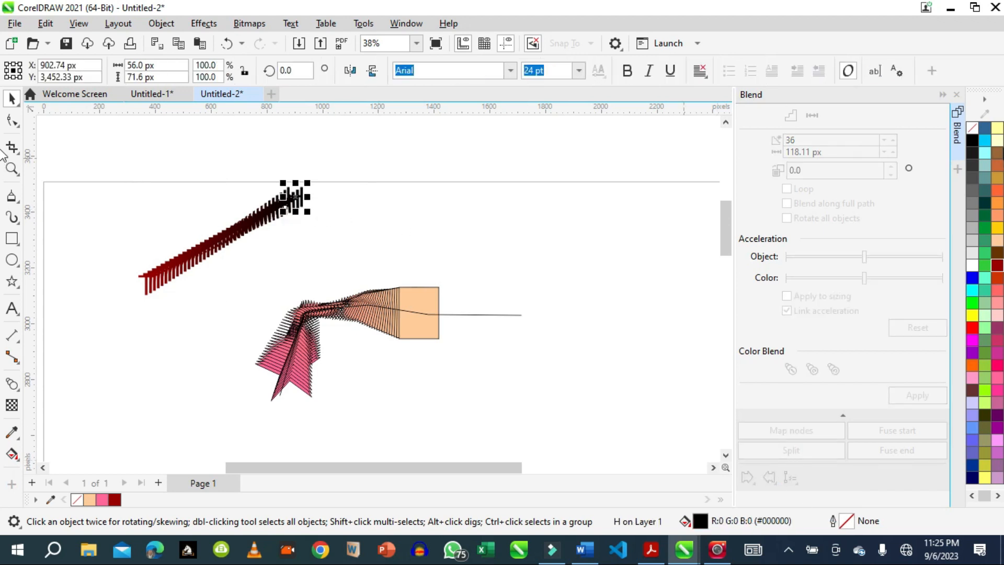
left_click(996, 230)
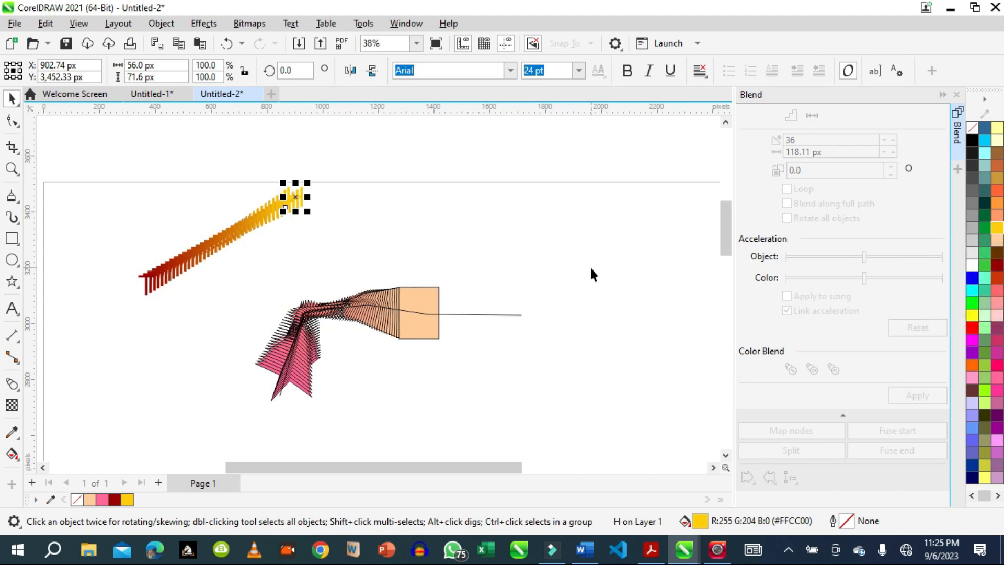
left_click(477, 249)
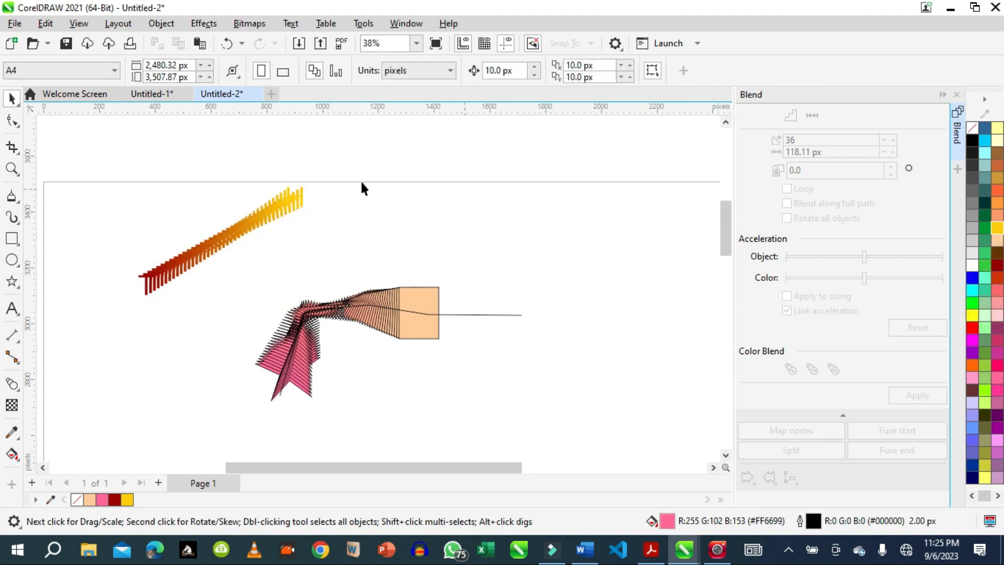
Apply the clockwise color blend to the T-to-H blend
left_click(219, 238)
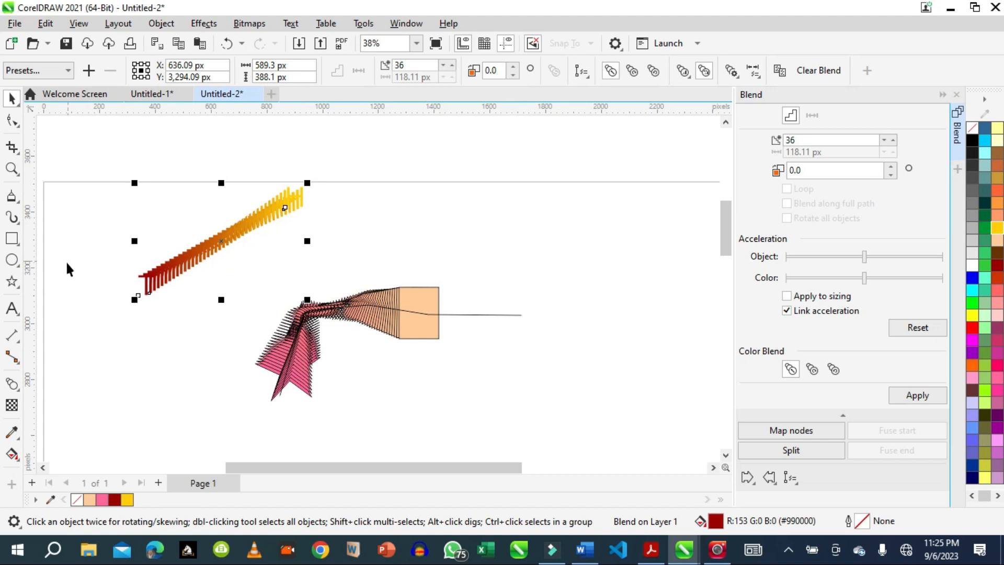
left_click(813, 373)
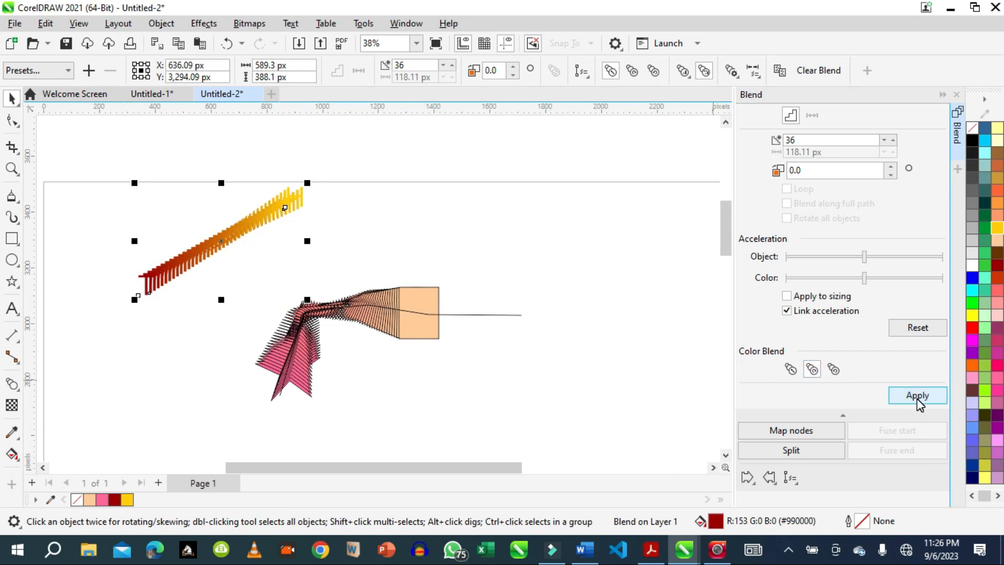
left_click(917, 396)
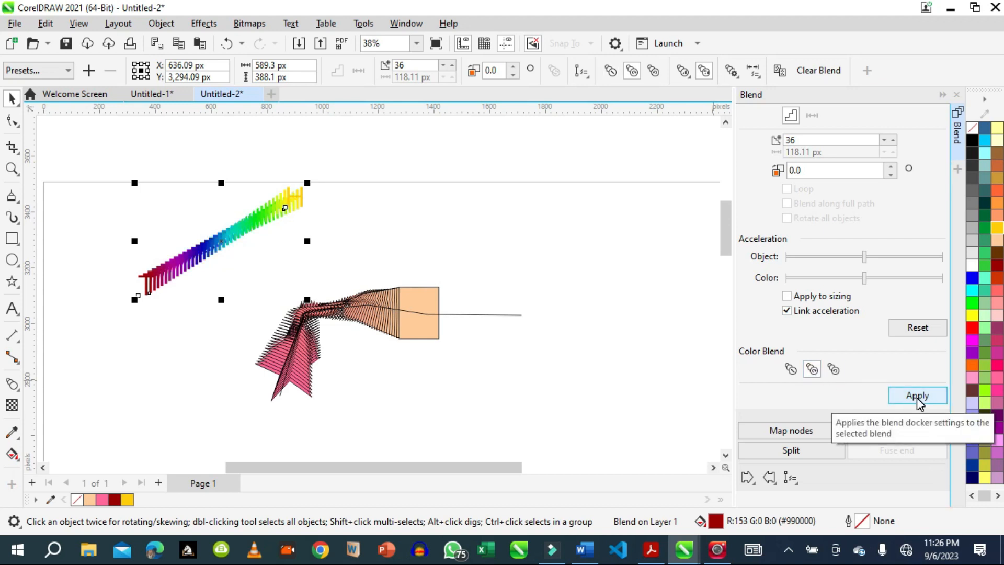
Try the counterclockwise color blend on the T-to-H blend and restore the clockwise color blend
left_click(834, 370)
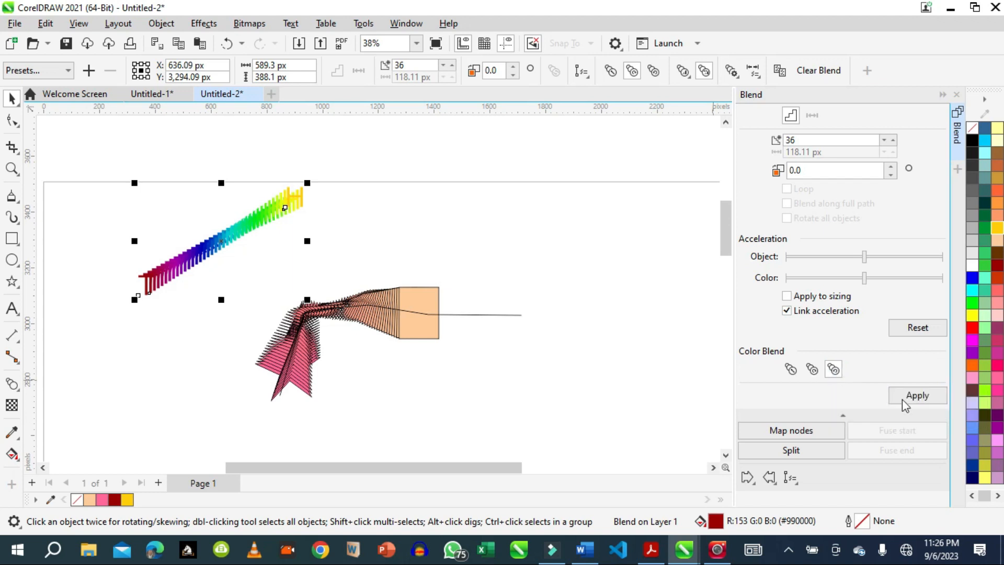
left_click(919, 399)
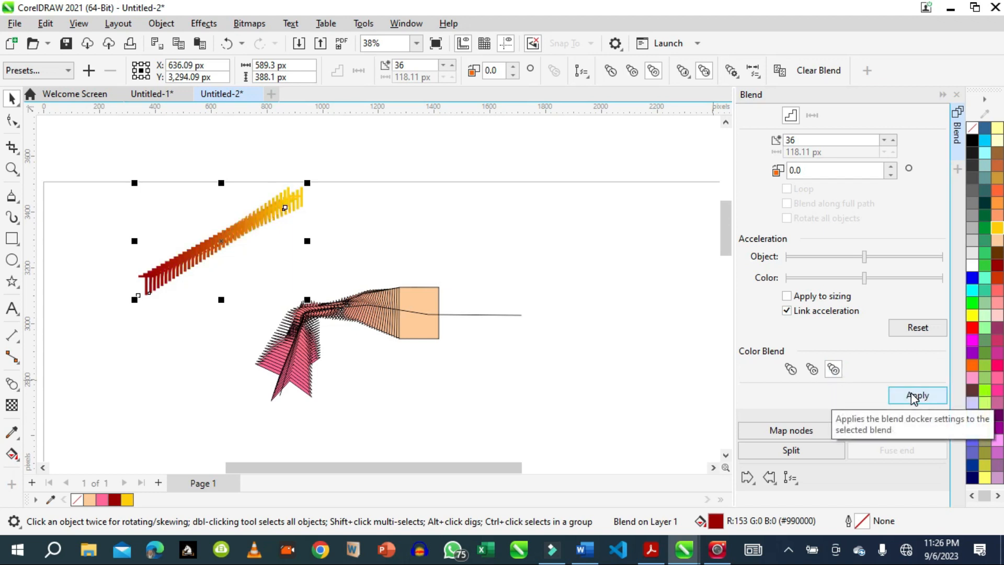
left_click(811, 371)
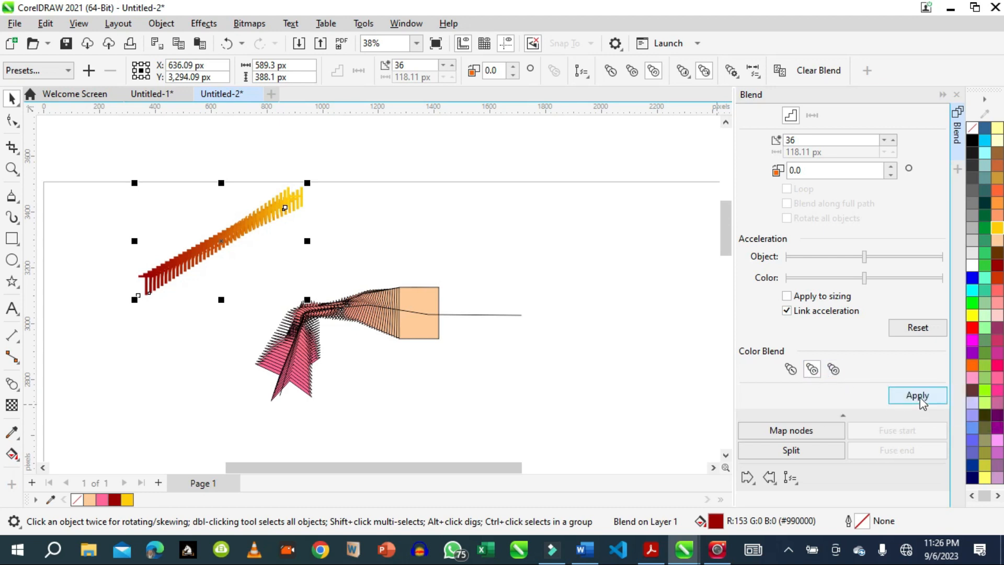
left_click(916, 397)
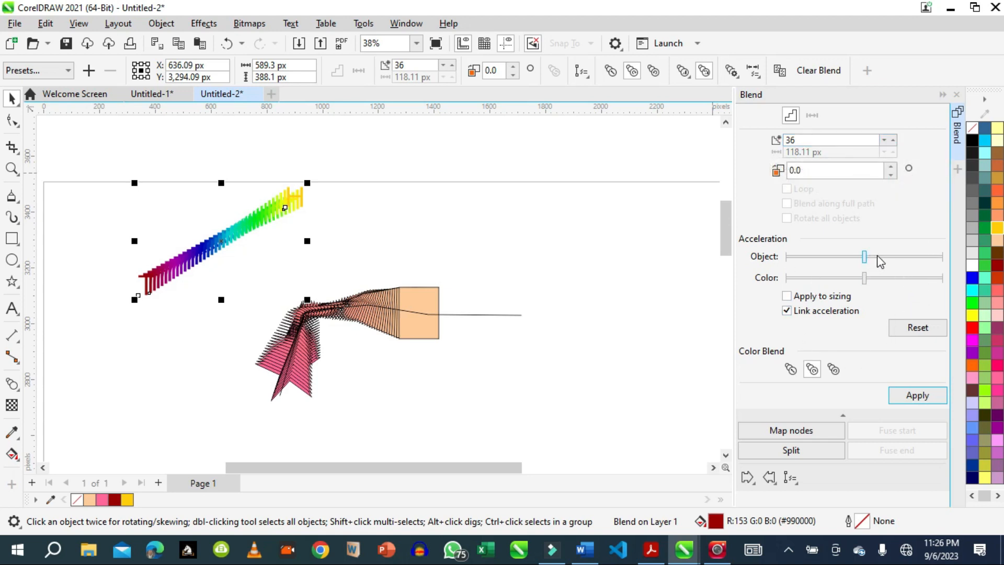
Try a higher linked object and color acceleration on the T-to-H blend and return it to the neutral midpoint
left_click_drag(863, 256, 895, 257)
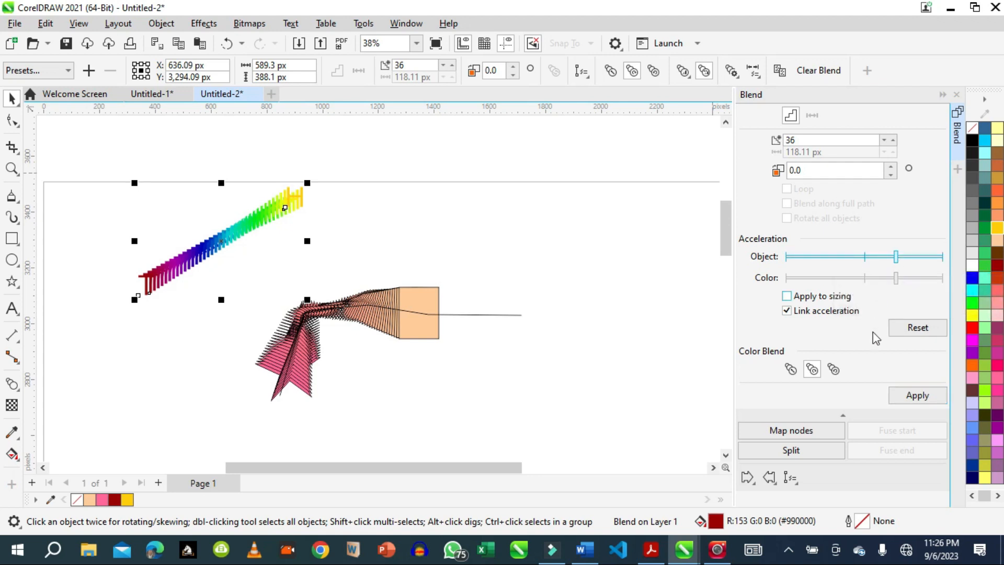
left_click(921, 399)
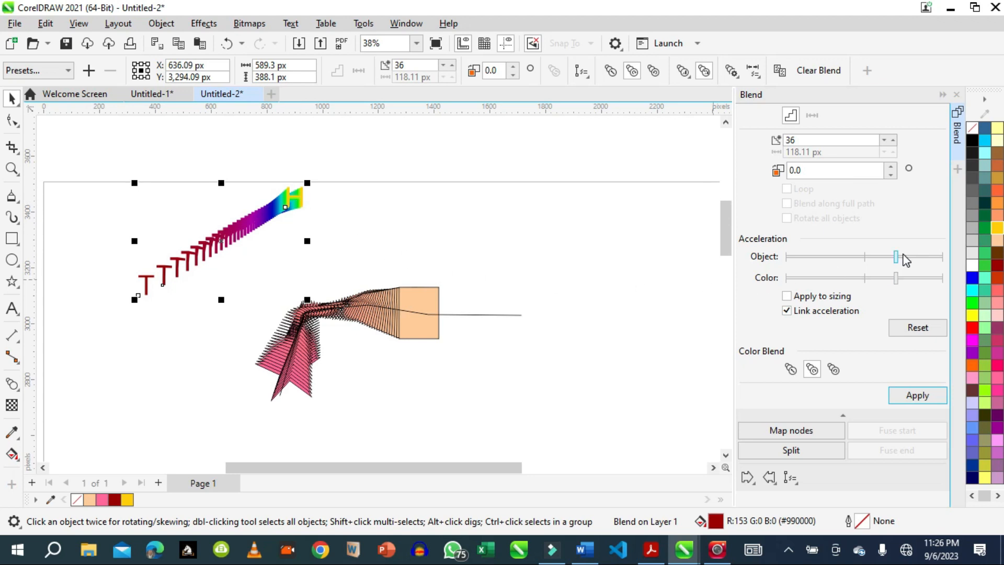
left_click_drag(895, 259, 871, 263)
left_click(864, 256)
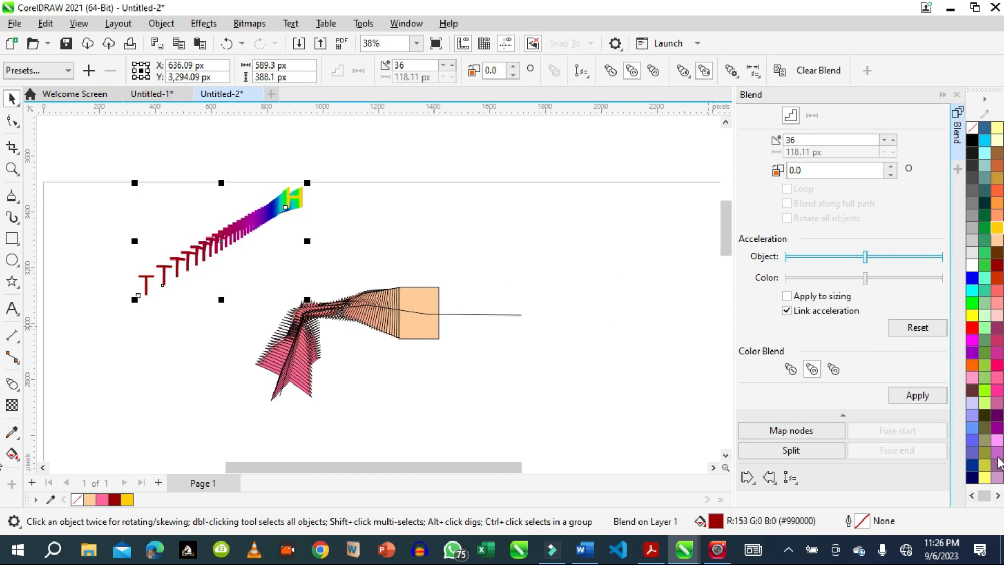
left_click(917, 396)
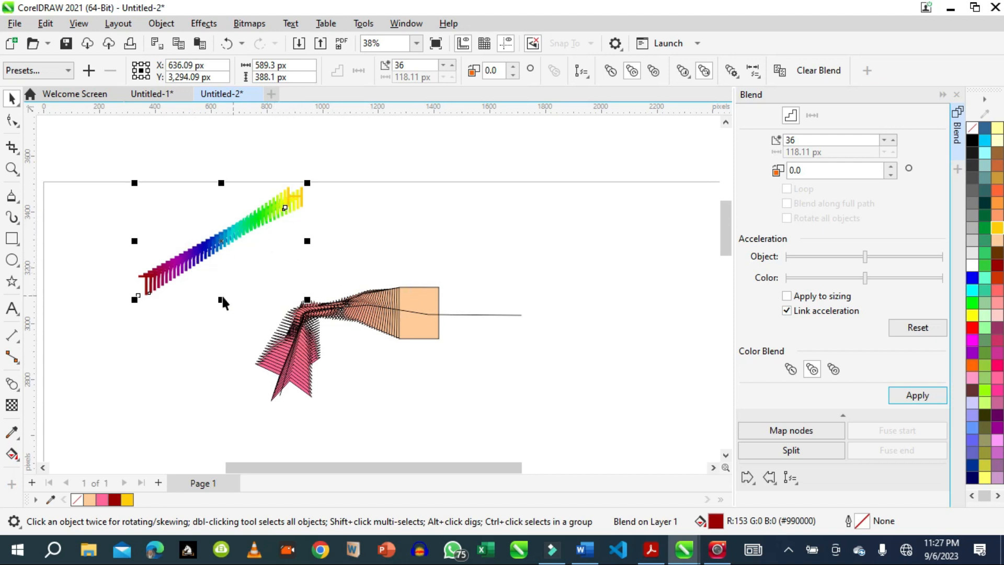
left_click(409, 234)
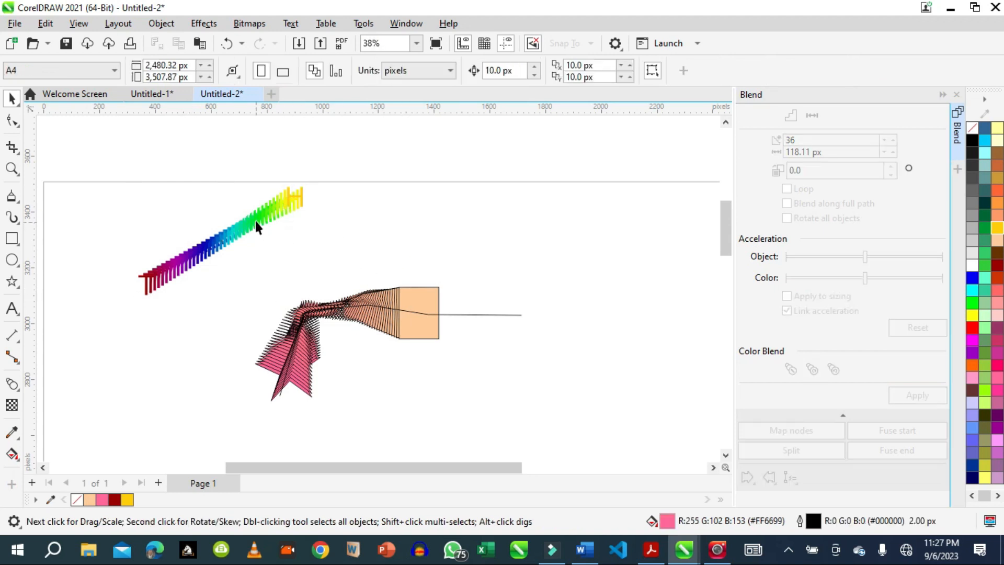
Draw an ellipse about 338 × 216 px just below the T-to-H blend and convert it to curves
left_click(255, 218)
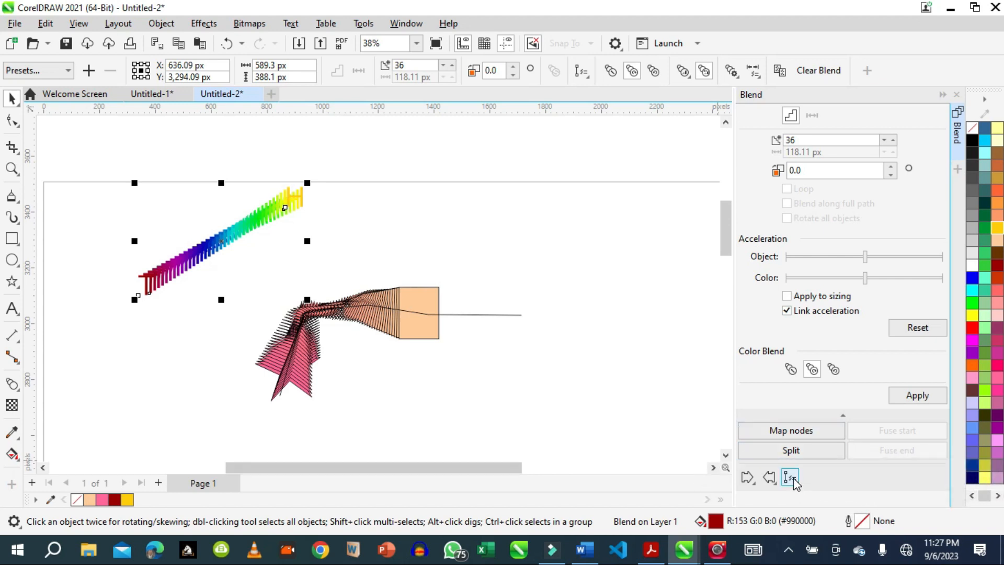
left_click(12, 260)
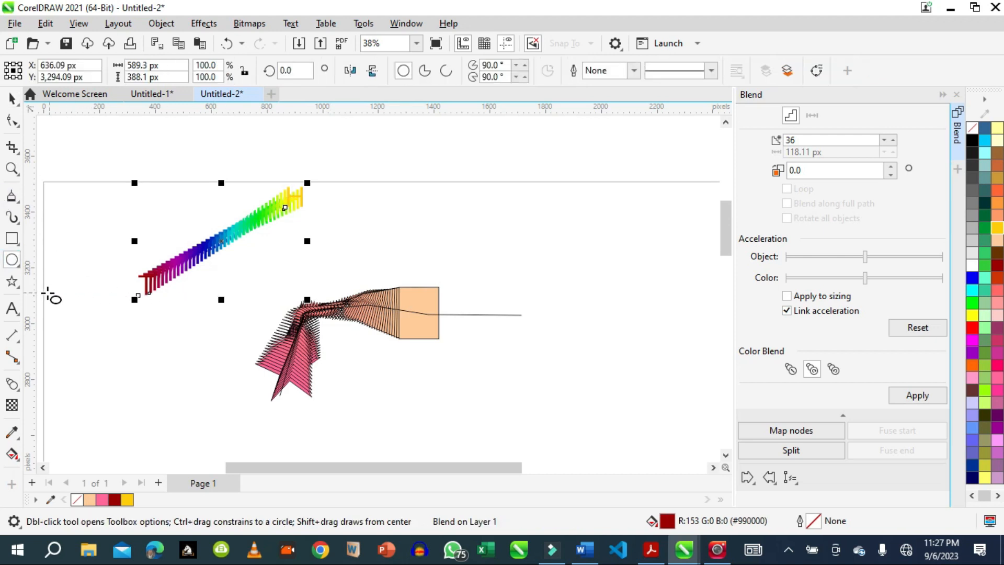
left_click(200, 278)
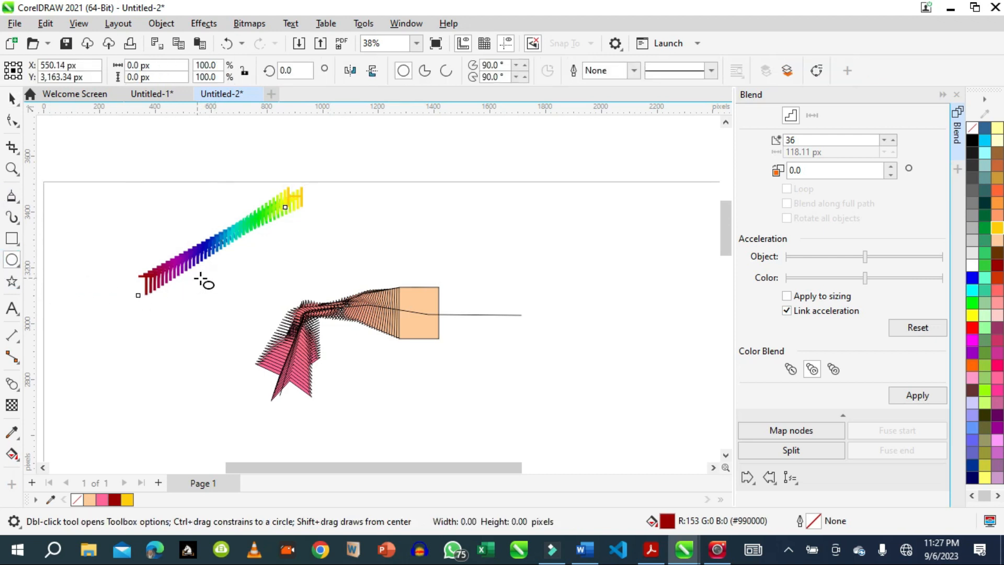
left_click_drag(201, 278, 295, 342)
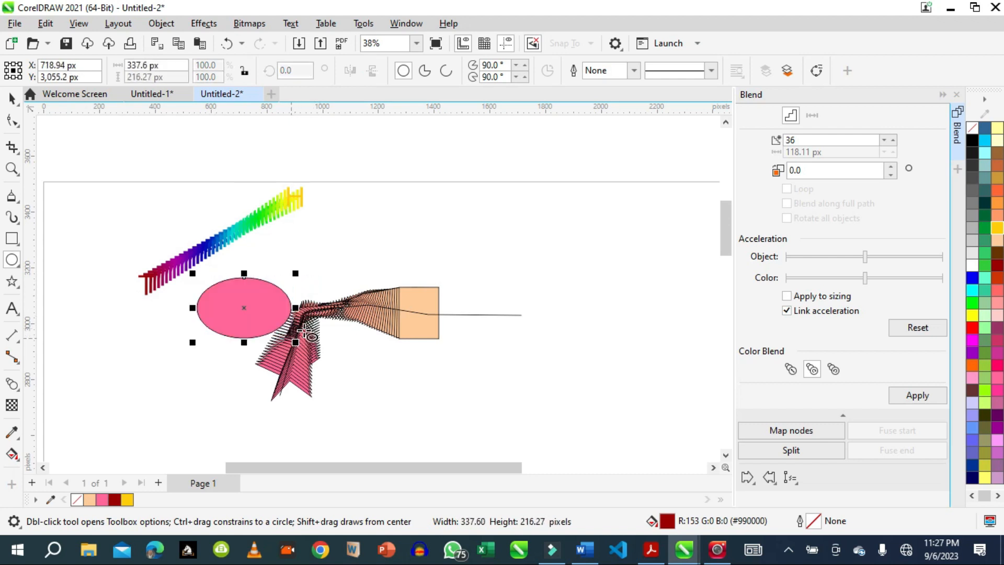
left_click(816, 71)
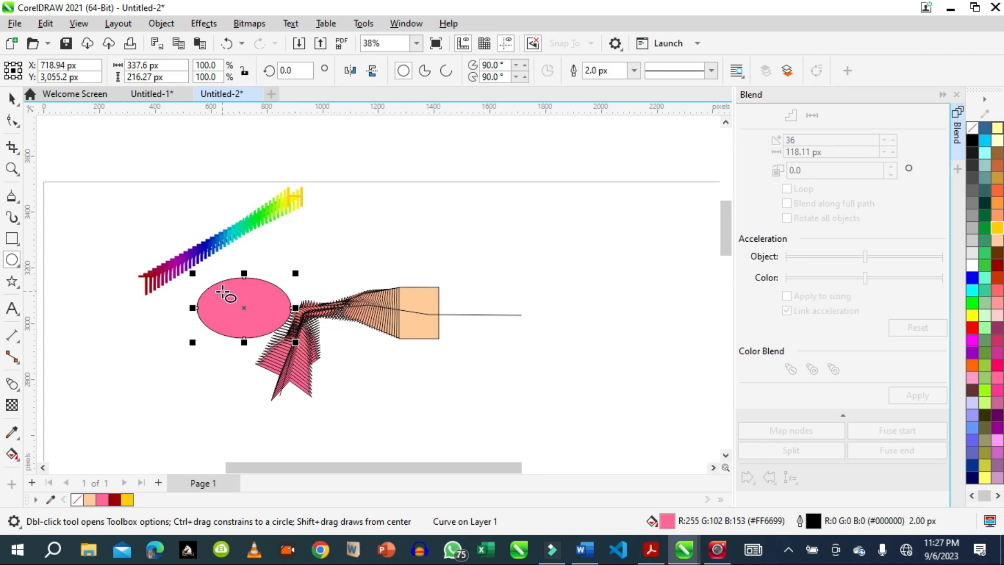
Reshape the ellipse by moving its top node slightly up and to the right with the Shape tool
left_click(17, 104)
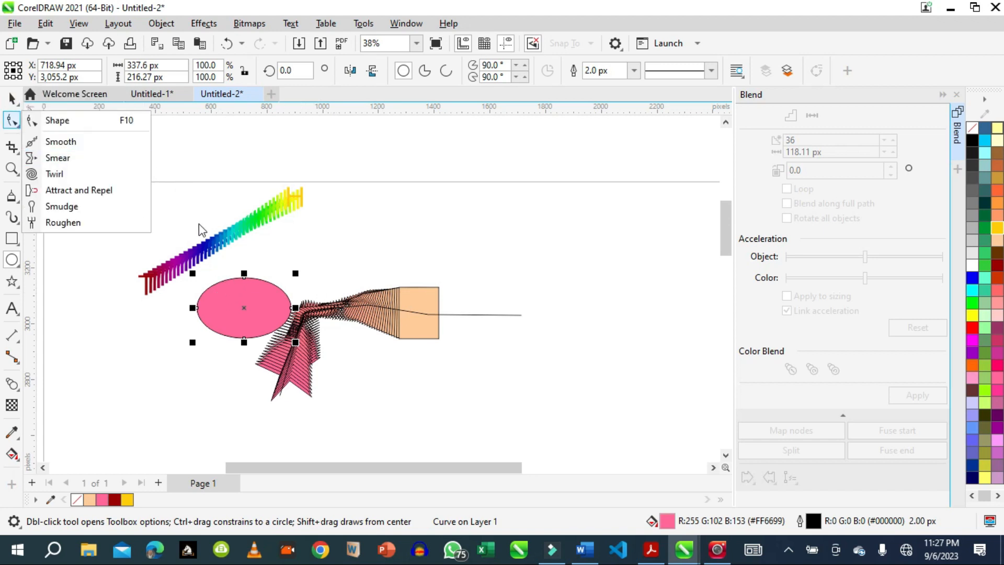
left_click(58, 120)
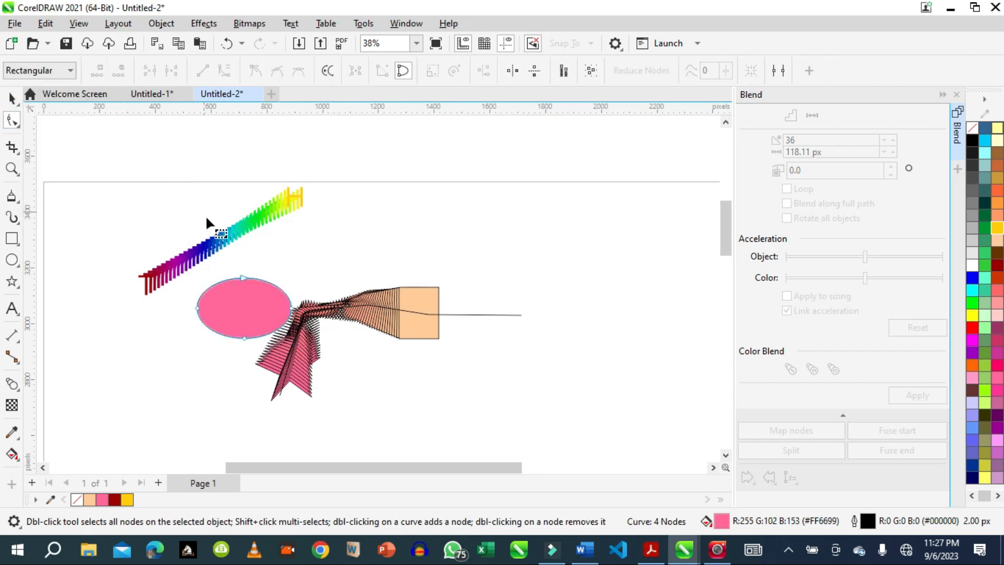
mouse_move(243, 277)
left_mouse_down()
mouse_move(281, 272)
mouse_move(362, 233)
mouse_move(250, 278)
mouse_move(250, 270)
left_mouse_up()
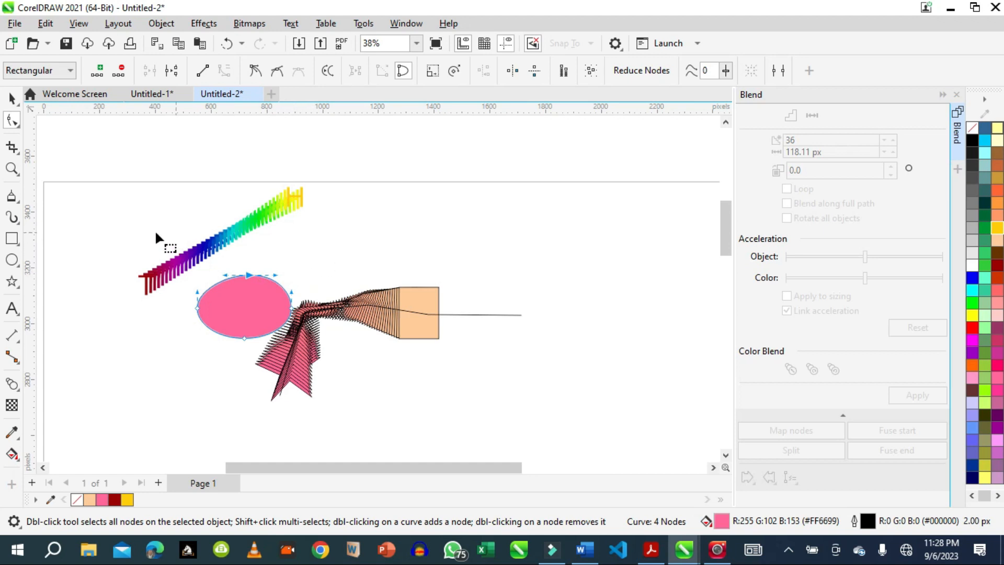
left_click(15, 99)
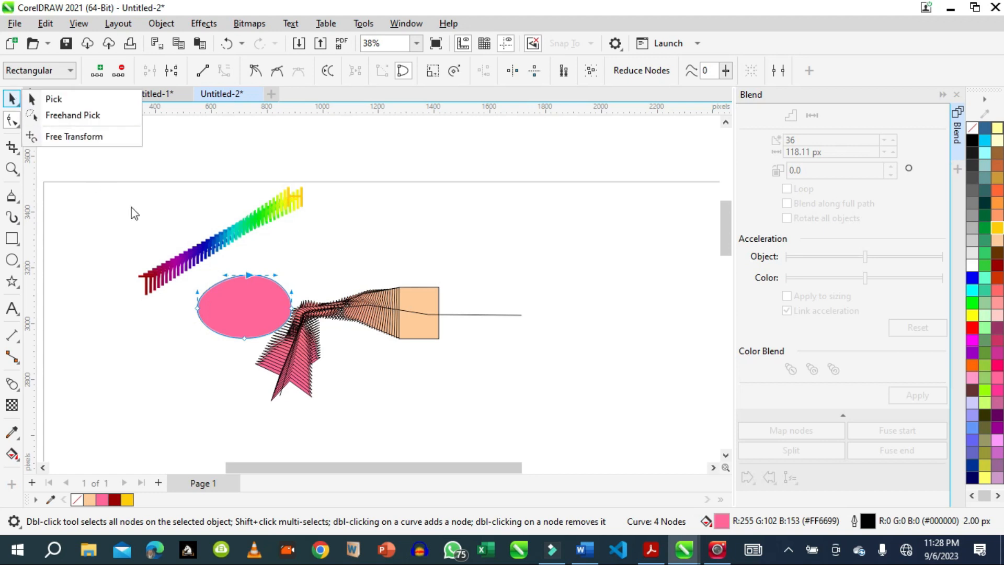
left_click(13, 99)
Attach the T-to-H blend to the ellipse's outline with New Path
left_click(242, 226)
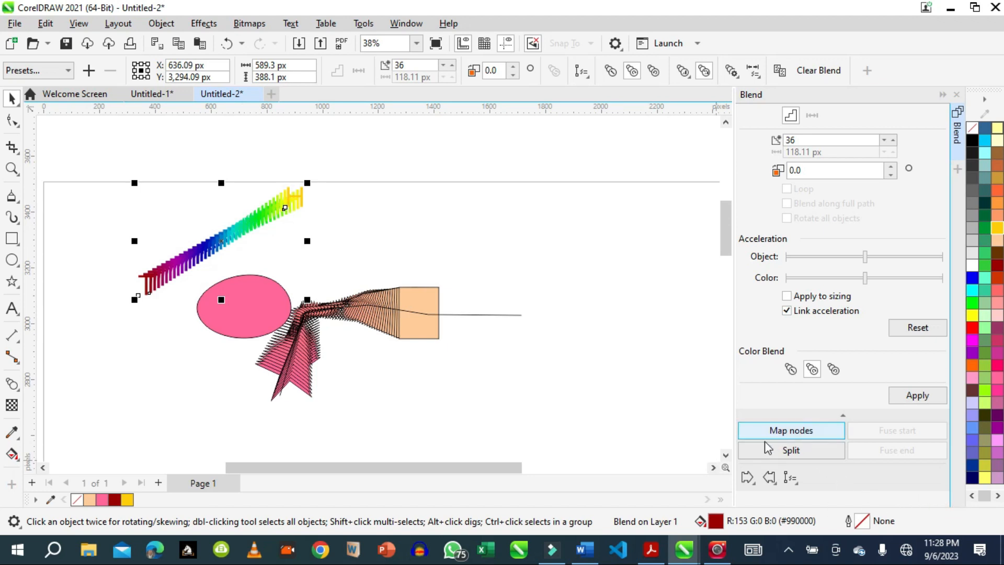
left_click(790, 476)
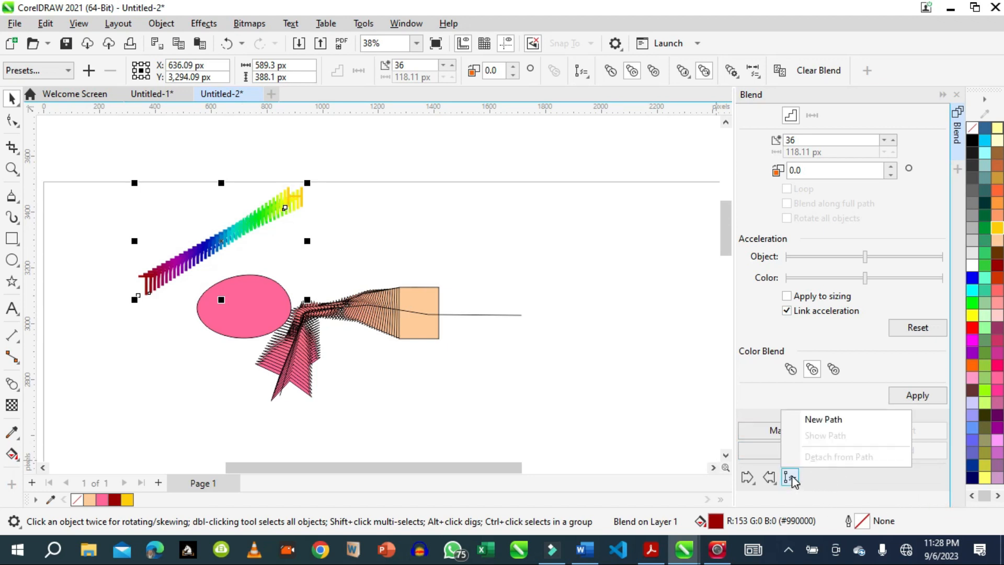
left_click(823, 420)
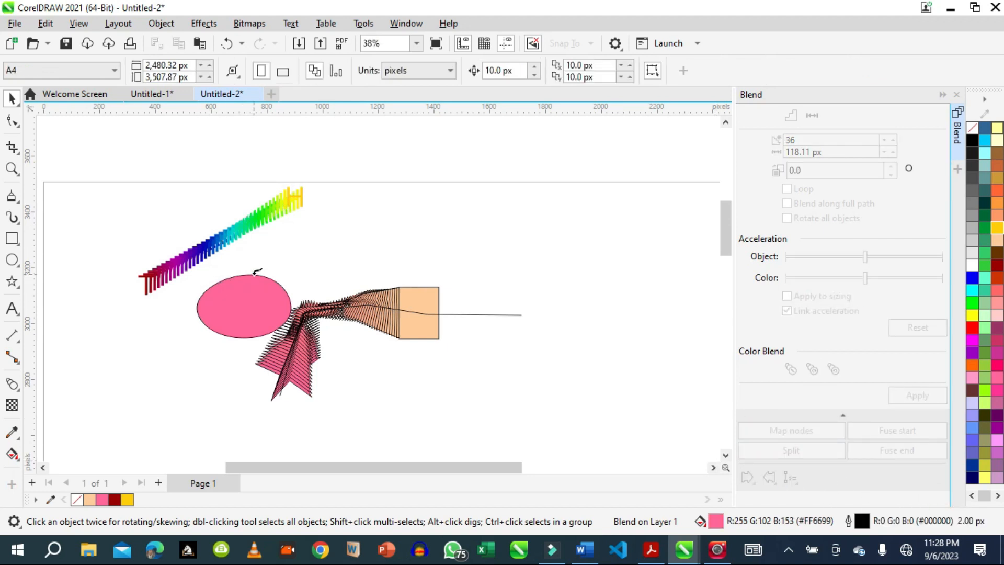
left_click(255, 273)
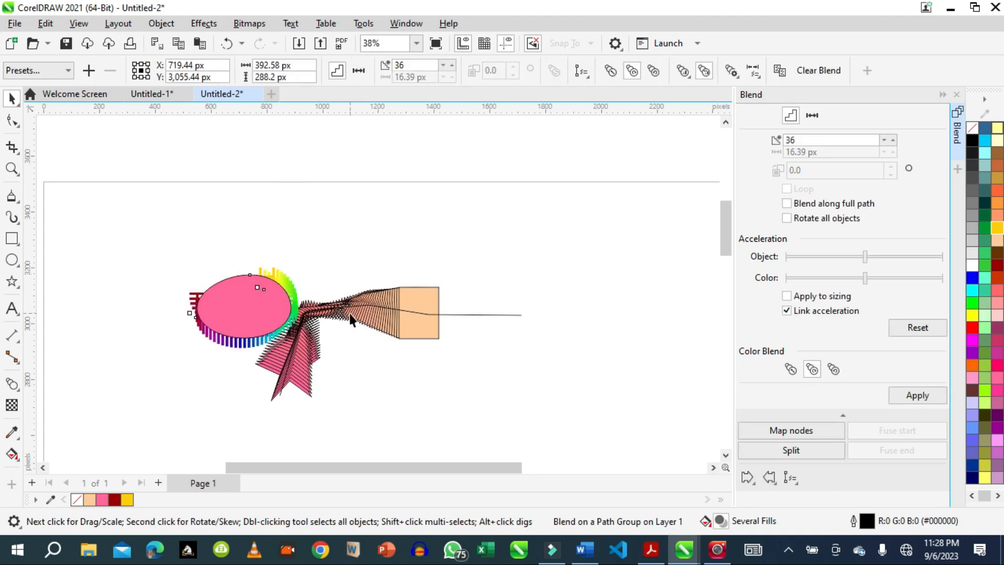
Move the pink-to-peach shape blend to the right, clear of the ellipse, and remove the ellipse path's fill
left_click_drag(391, 305, 560, 319)
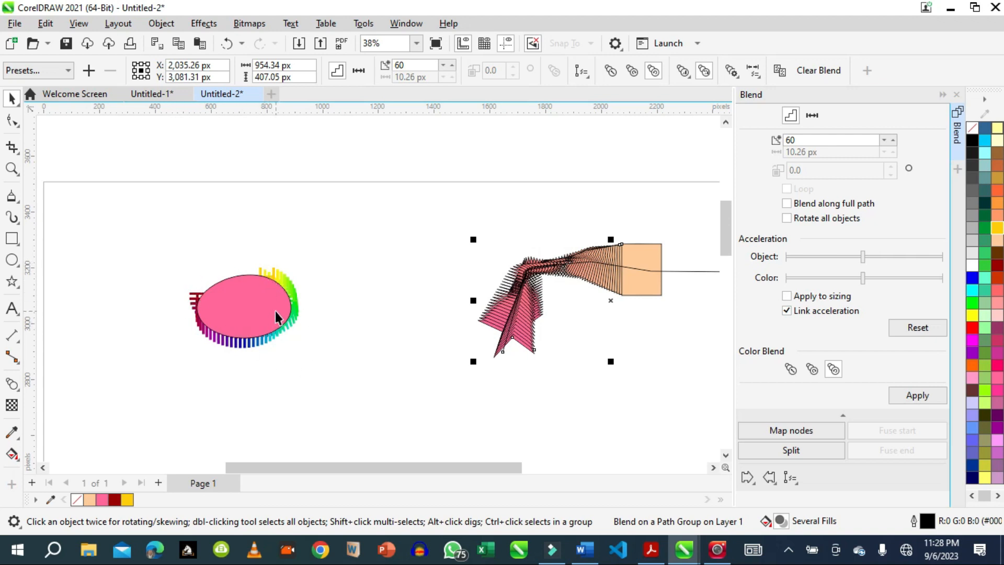
left_click(258, 312)
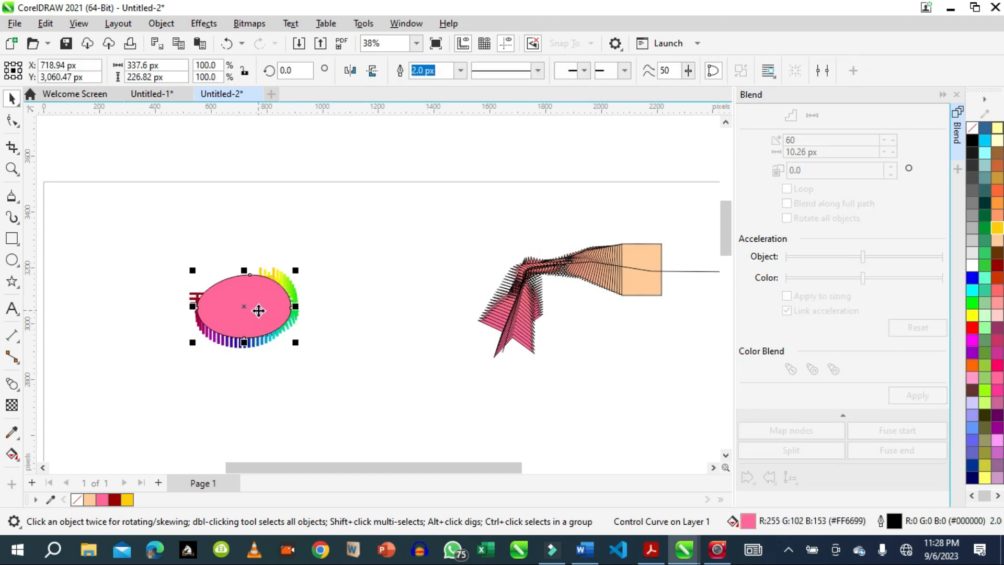
left_click(970, 128)
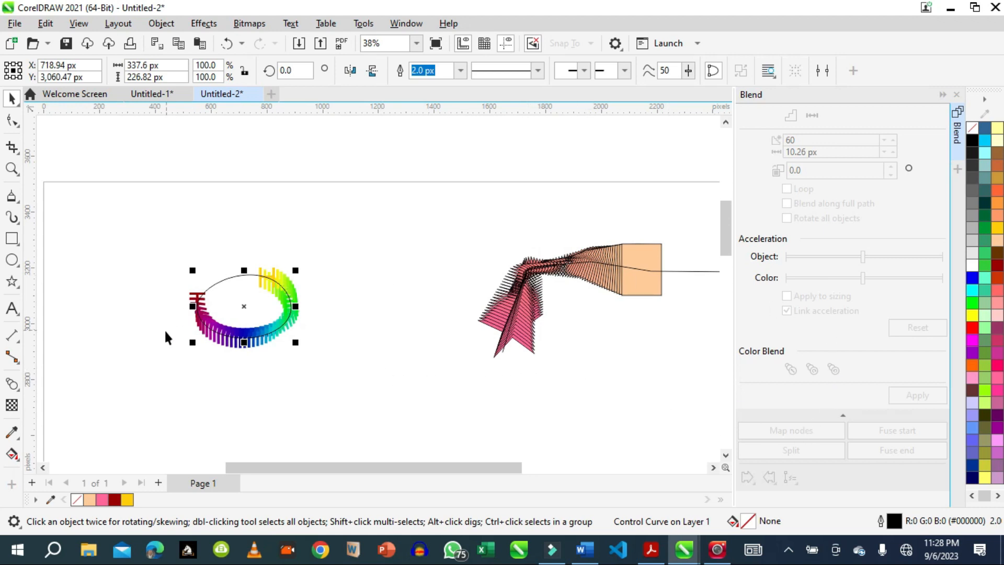
Clear the blend between the T and the H on the ellipse path and deselect all objects
left_click(234, 343)
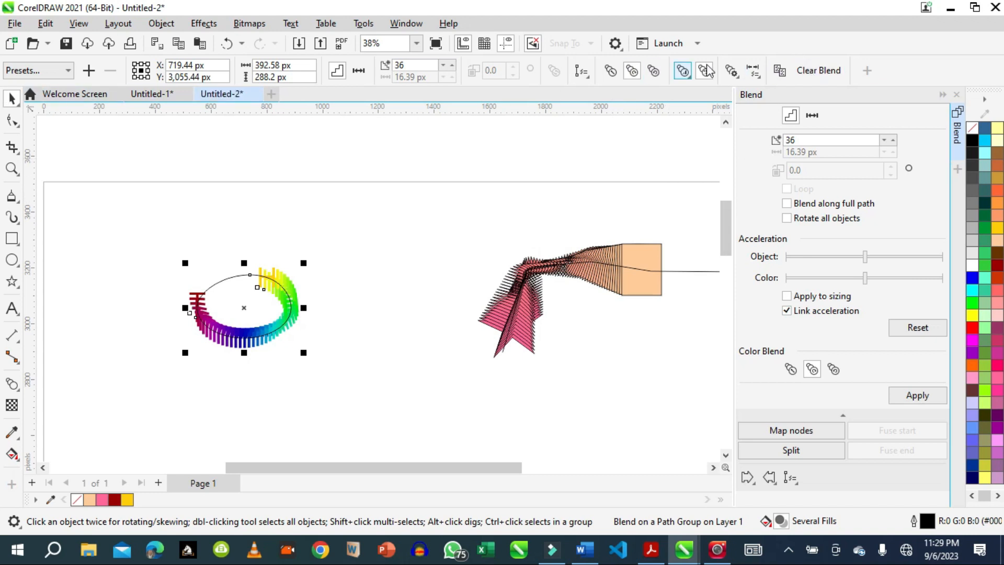
left_click(805, 72)
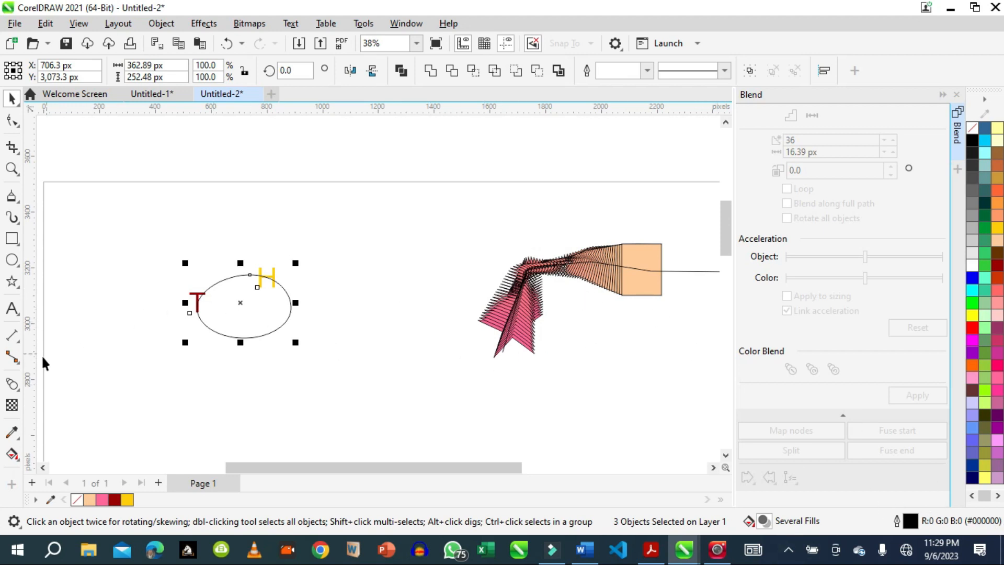
left_click(11, 383)
left_click(12, 384)
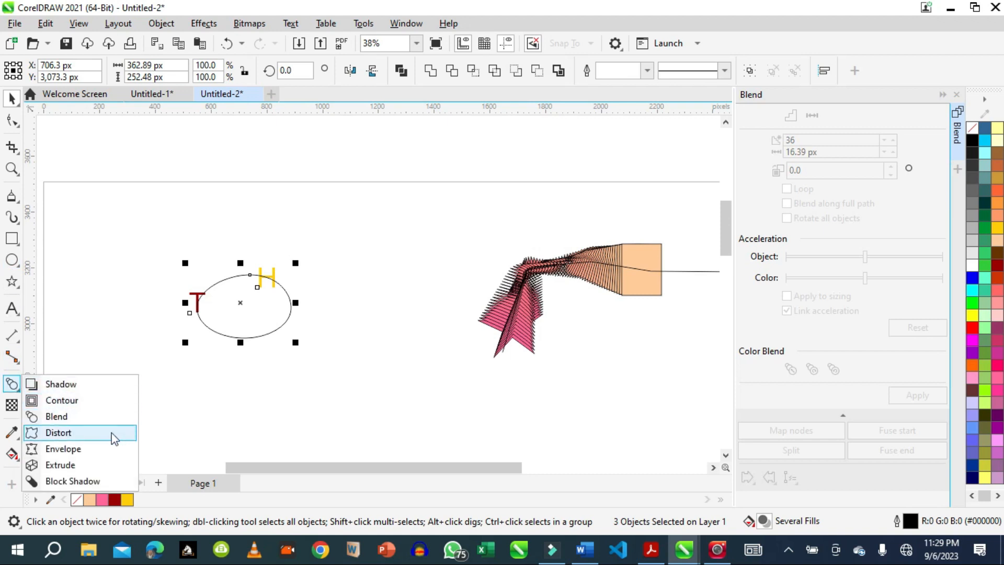
left_click(645, 344)
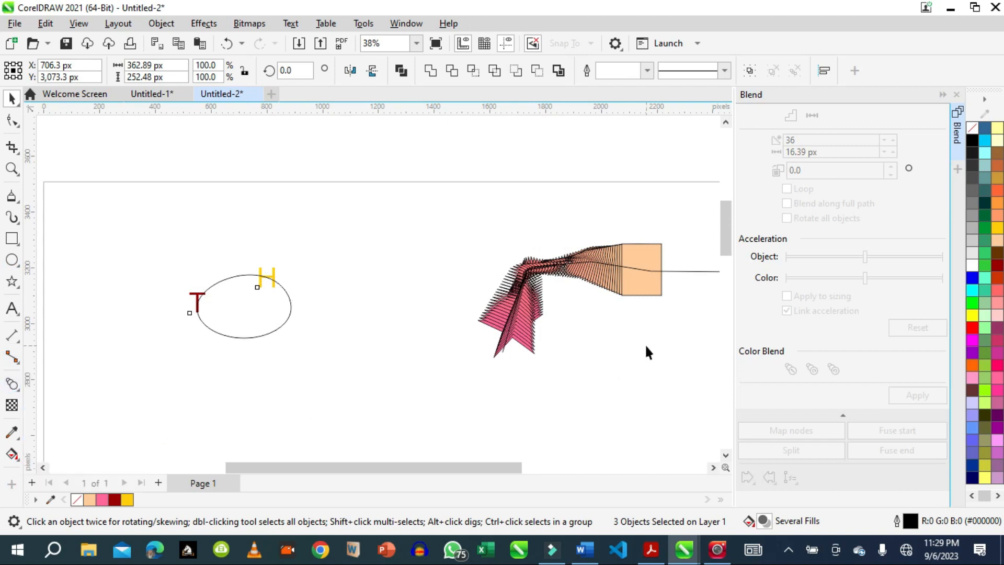
left_click(644, 343)
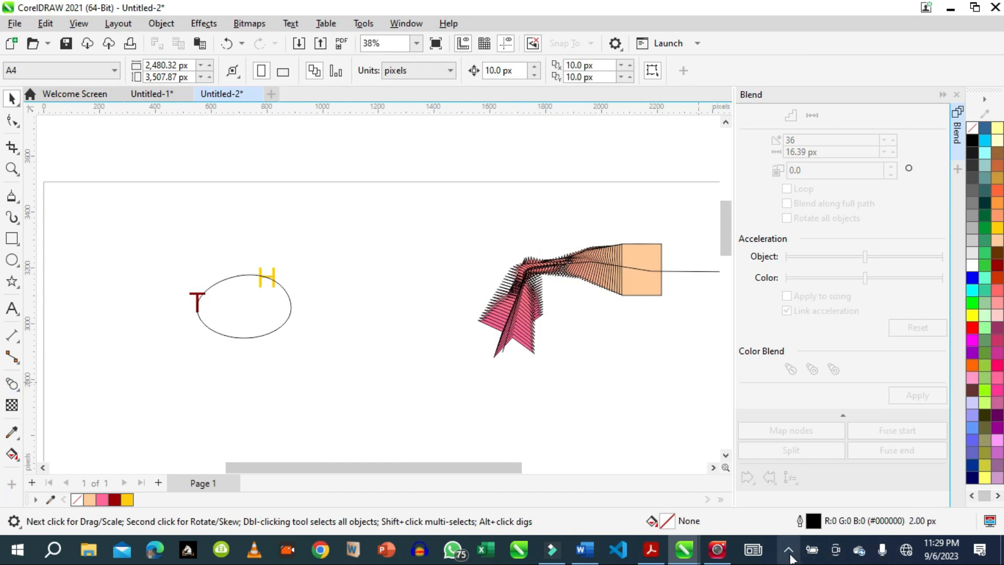
left_click(788, 548)
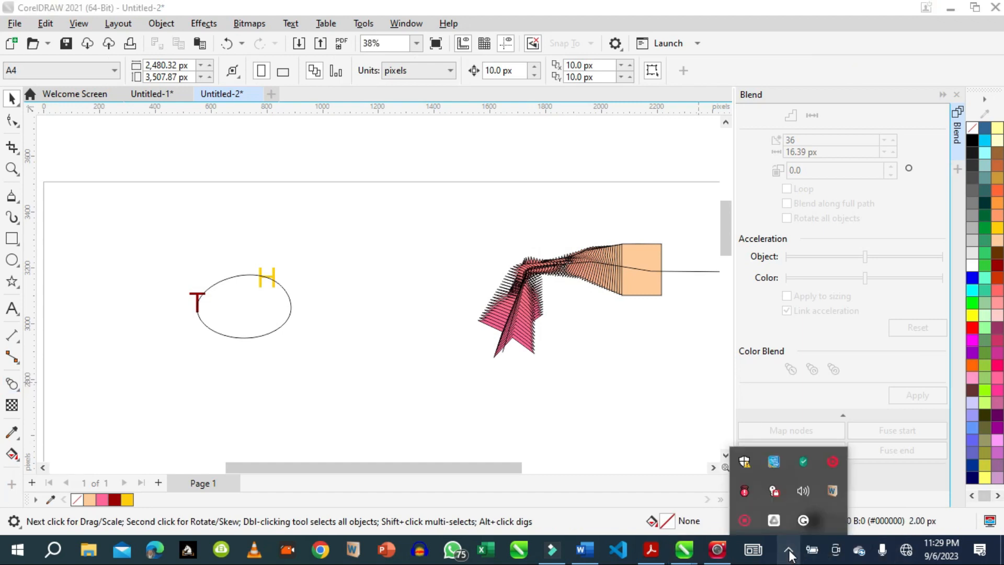
right_click(745, 522)
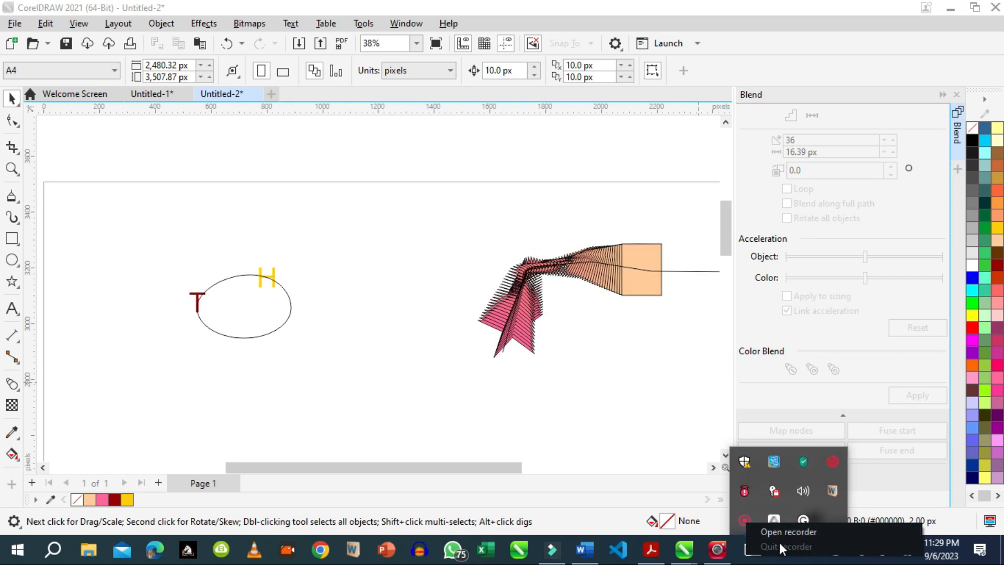
left_click(766, 532)
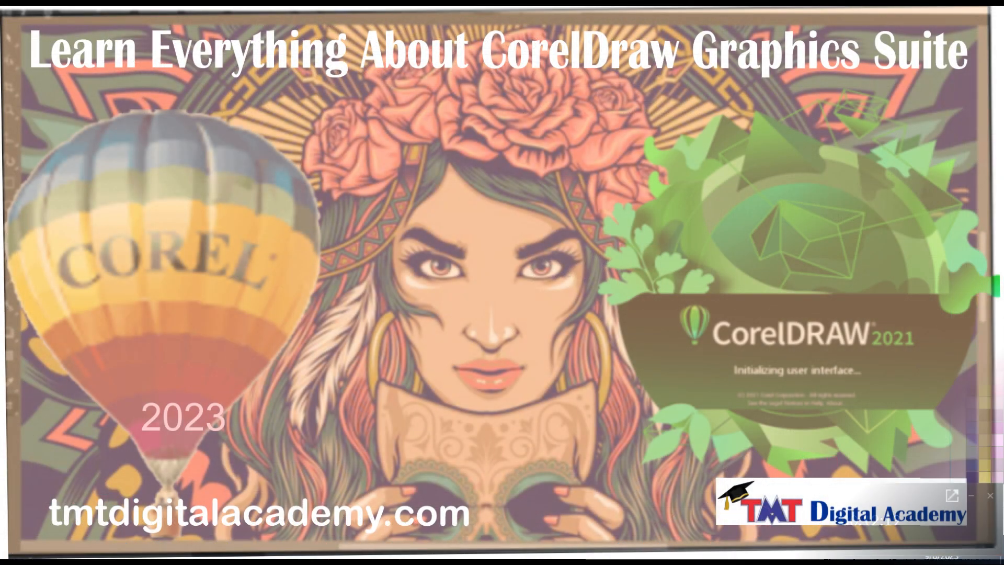